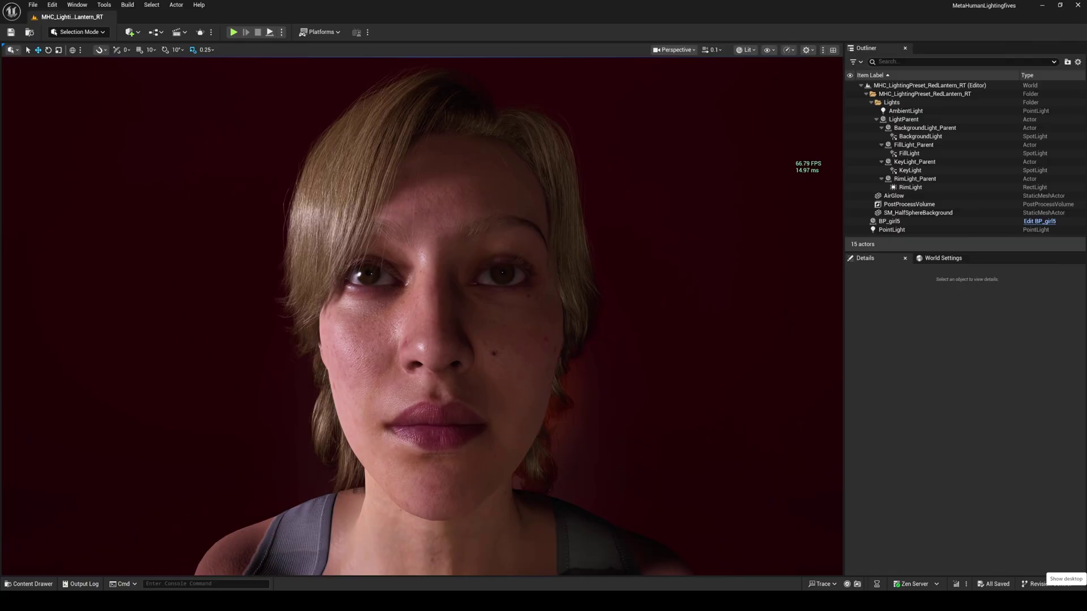
Search the project's plugins for metahuman and check which MetaHuman plugins are enabled.
click(52, 5)
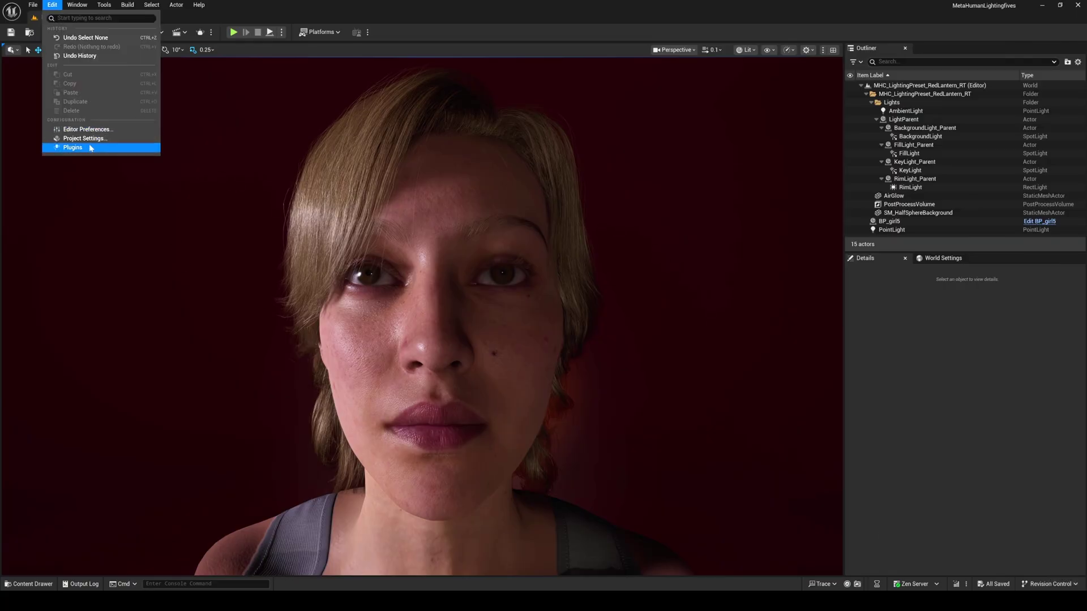
click(71, 148)
text(metah)
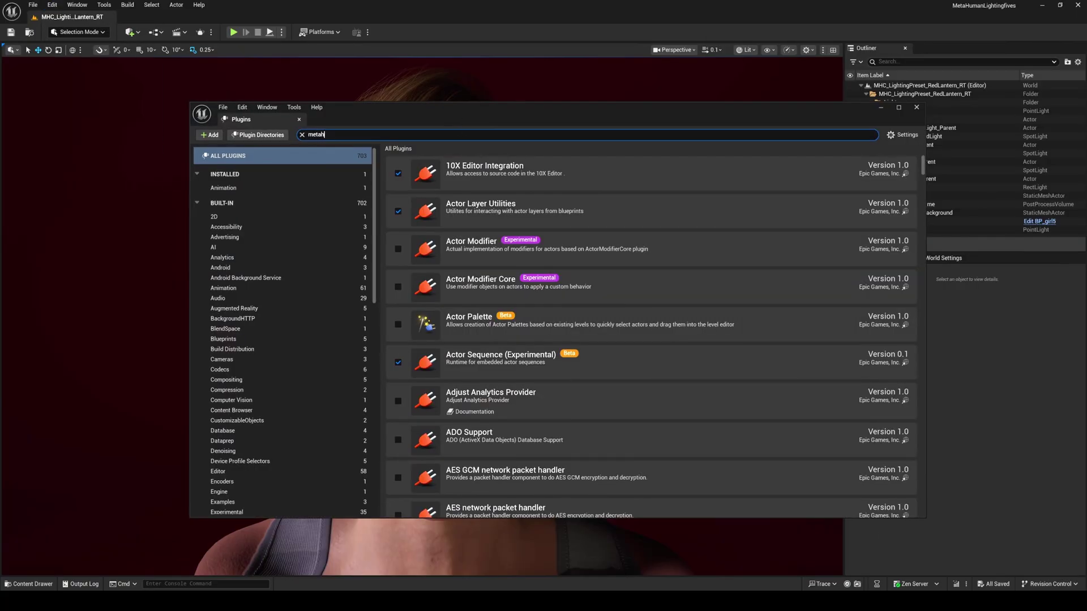
text(uman)
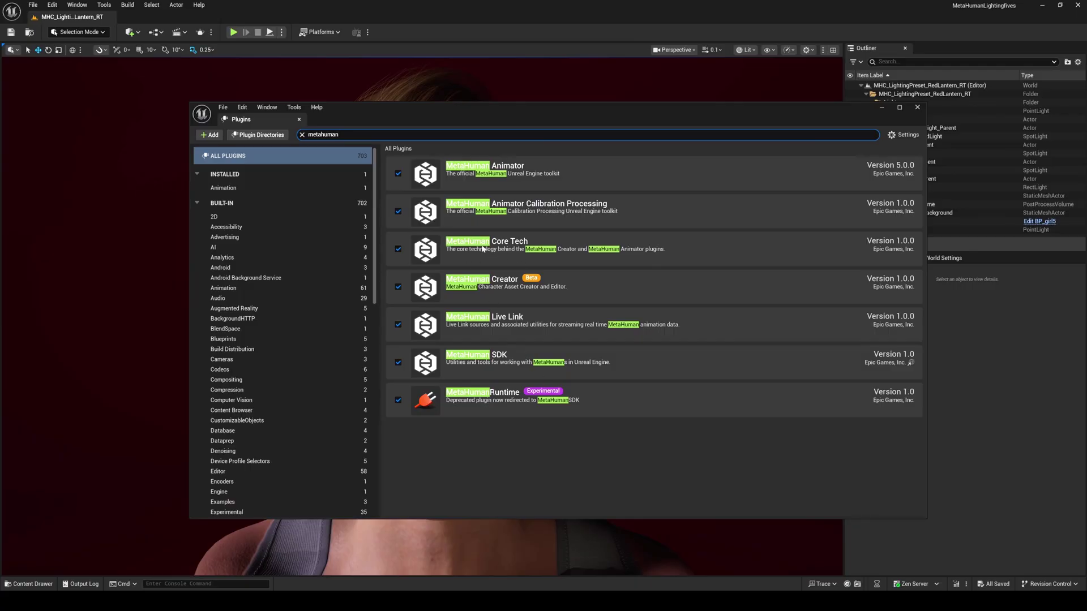
click(913, 108)
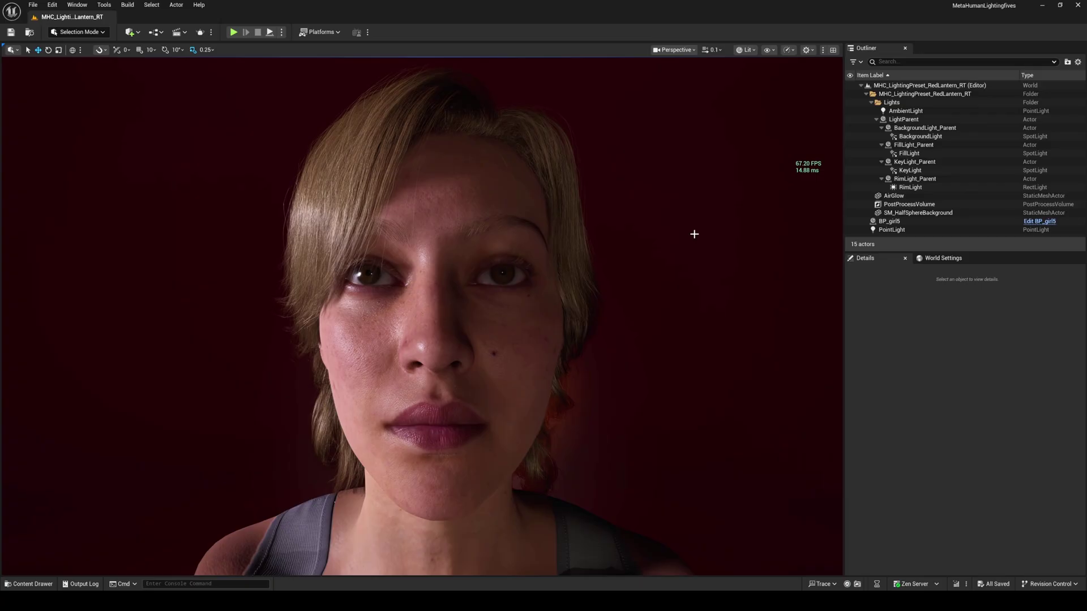
Open the Capture Manager and launch Live Link Hub from it.
click(105, 4)
click(134, 102)
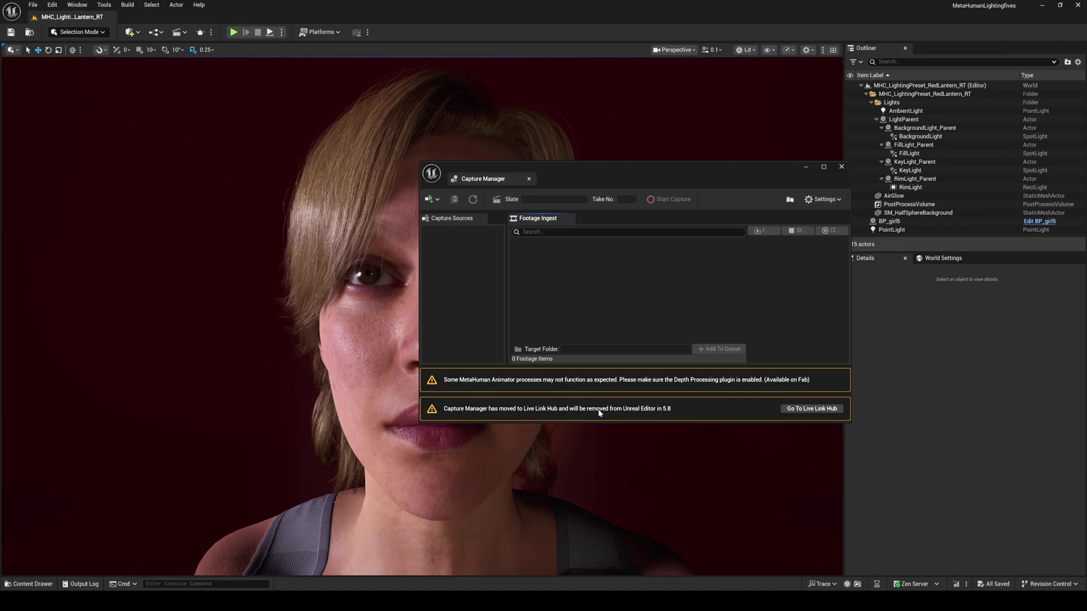
click(802, 409)
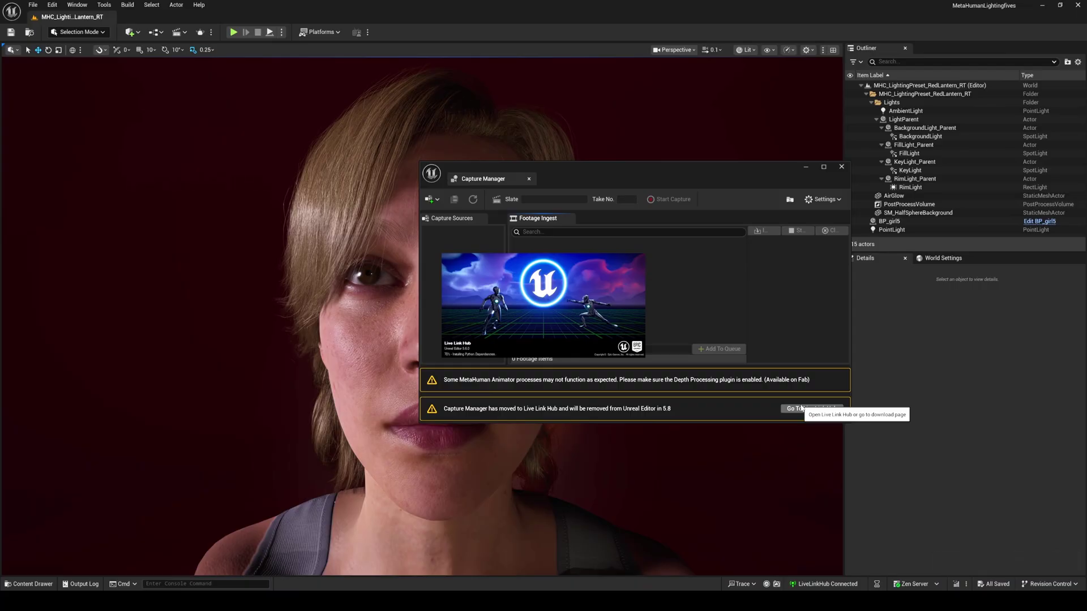
drag(433, 145, 434, 181)
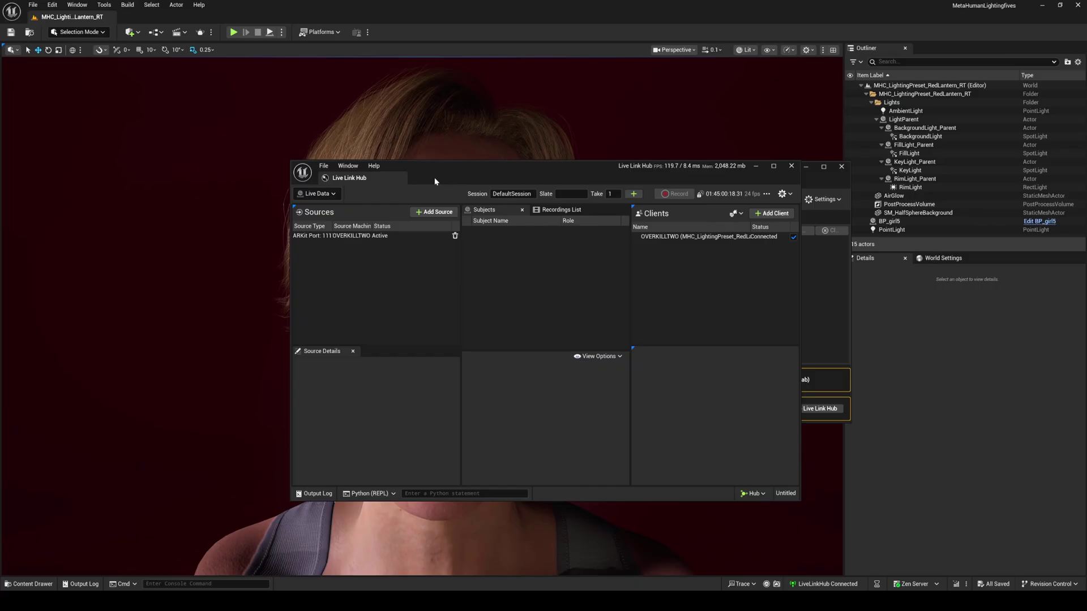
Add a MetaHuman (Video) source in Live Link Hub and delete the existing ARKit source.
click(434, 212)
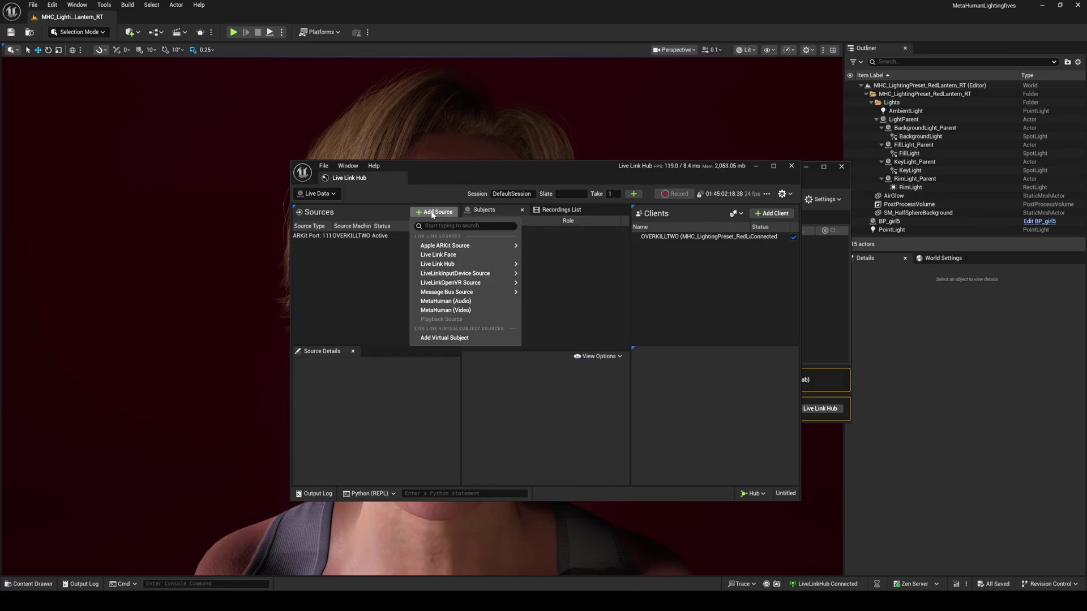
click(447, 310)
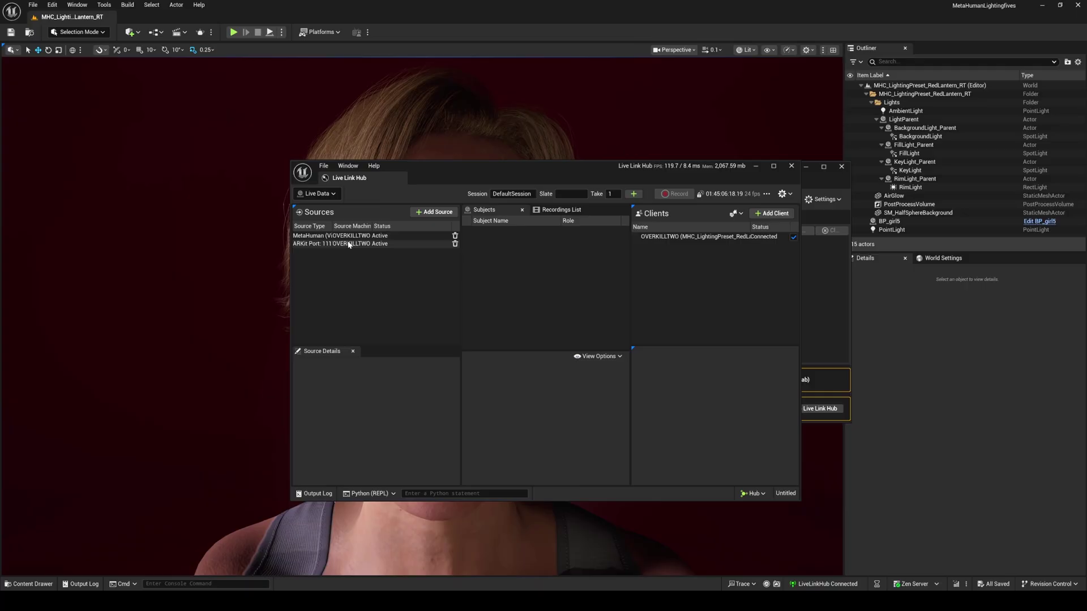
click(332, 244)
click(454, 243)
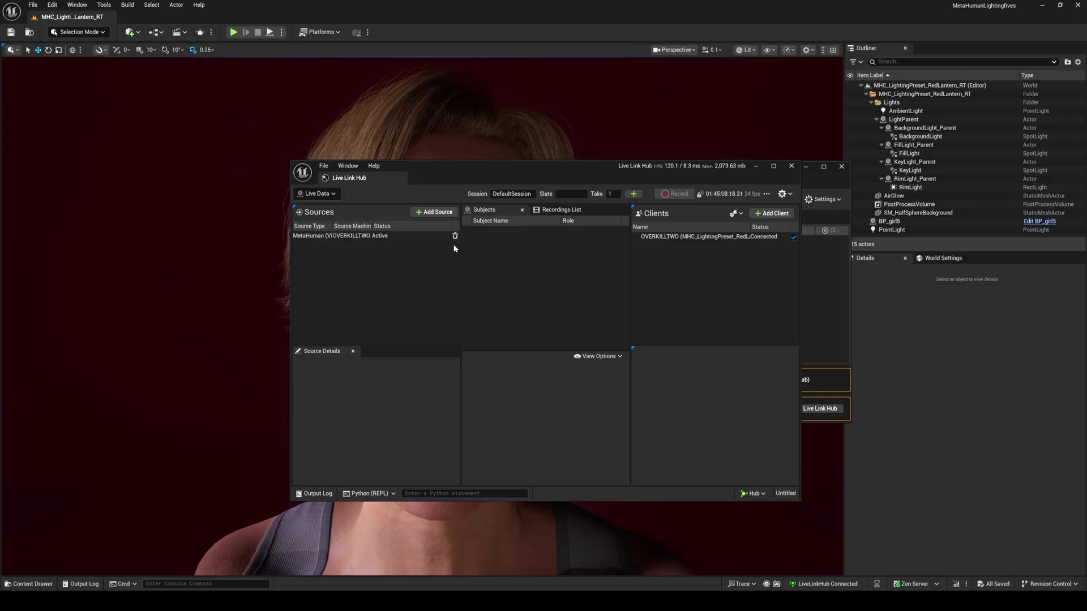
Enter jsfilmz as the subject name of the MetaHuman (Video) source and connect it.
click(351, 236)
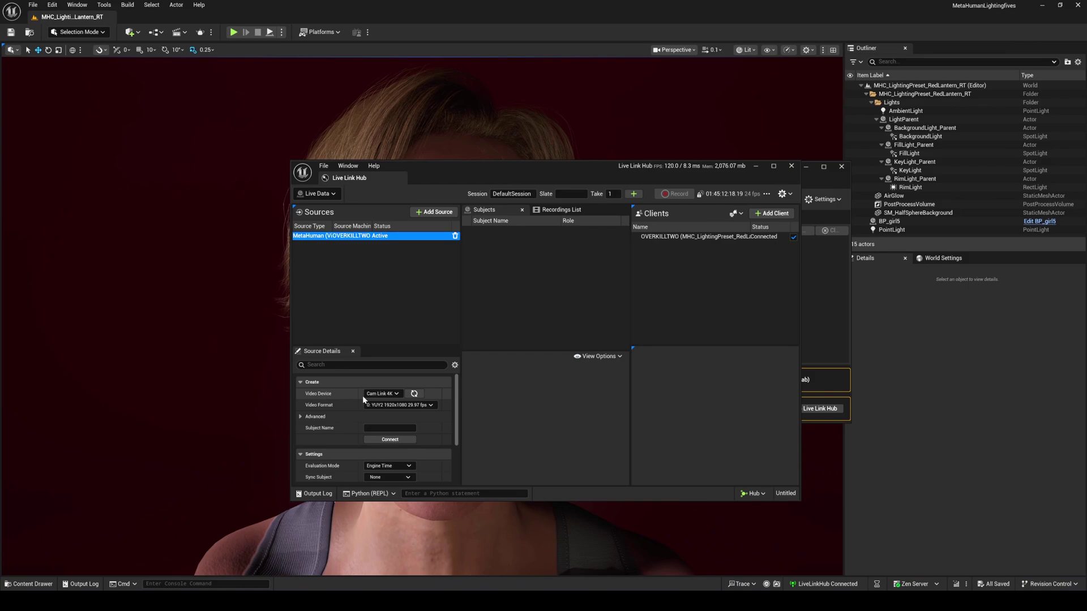
click(397, 428)
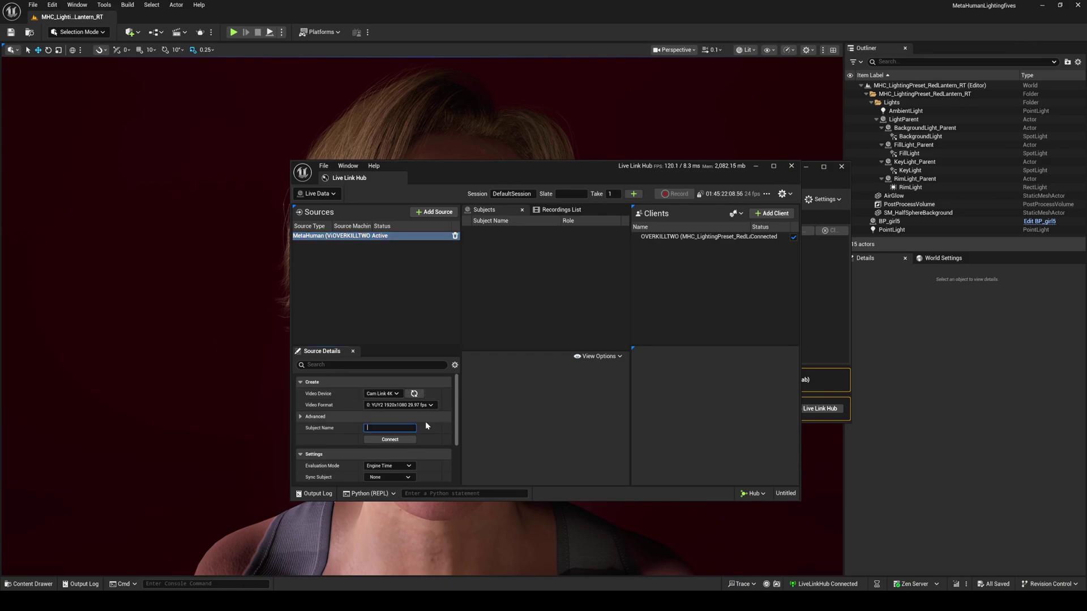
text(jsfilmz)
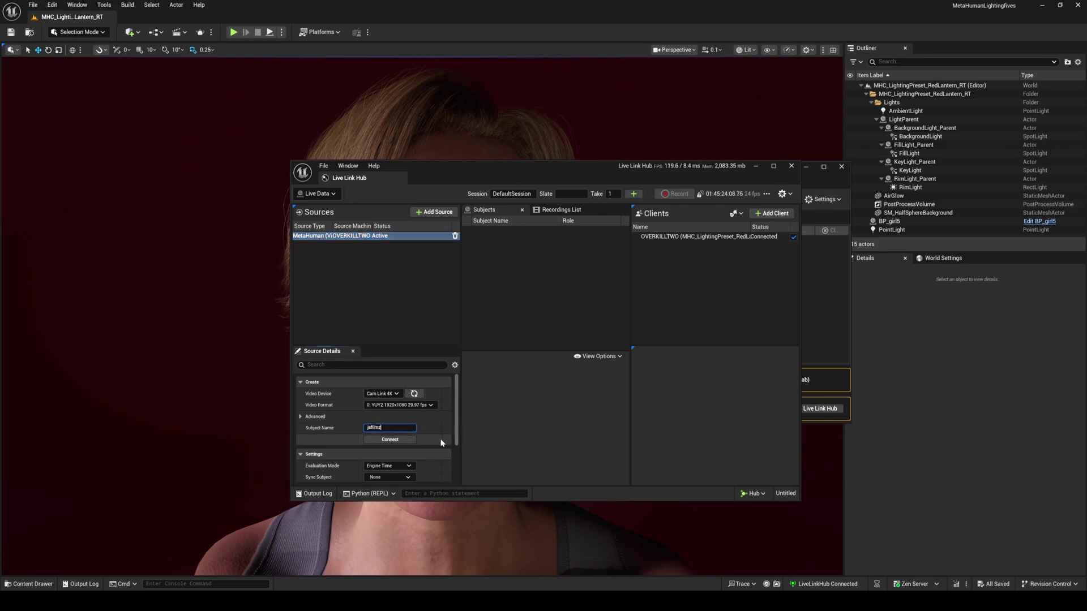
click(403, 440)
Set the jsfilmz subject's monitor image to Input Video and maximize the Live Link Hub window.
click(504, 239)
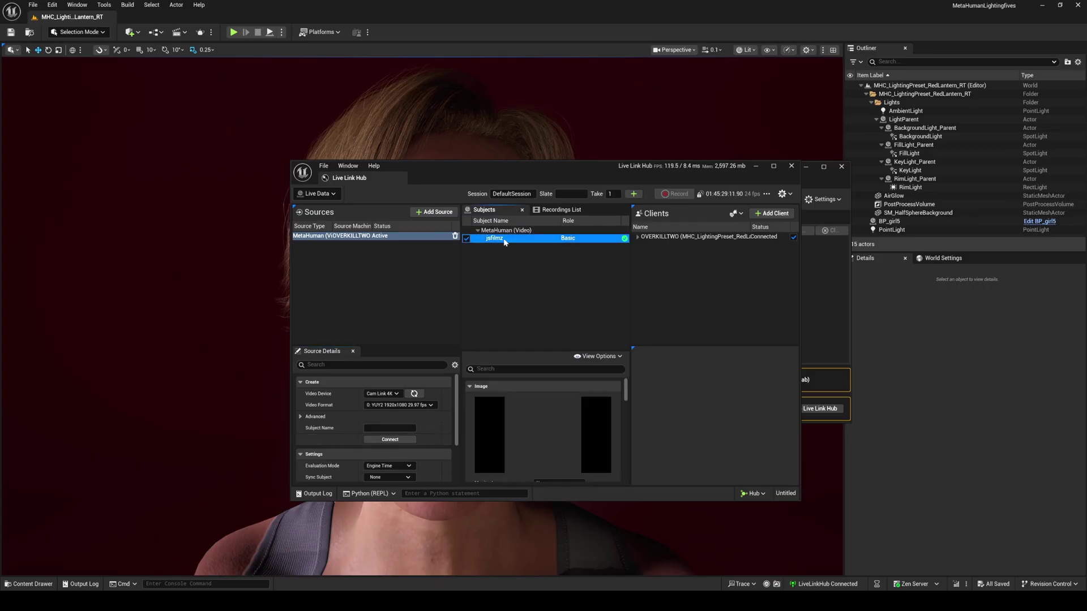
scroll(625, 389, down, 3)
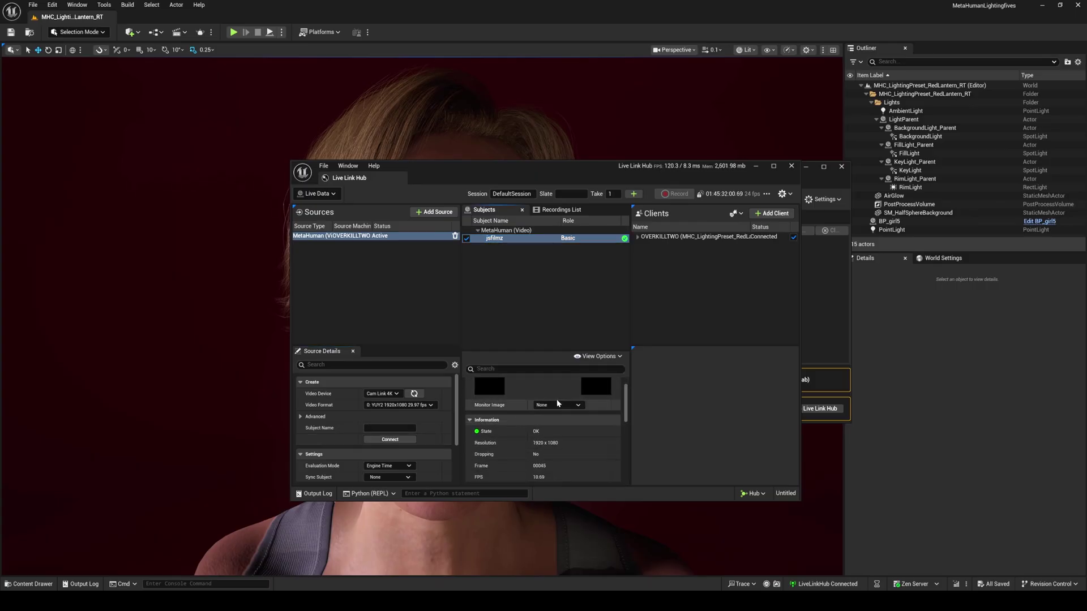
click(559, 405)
click(547, 421)
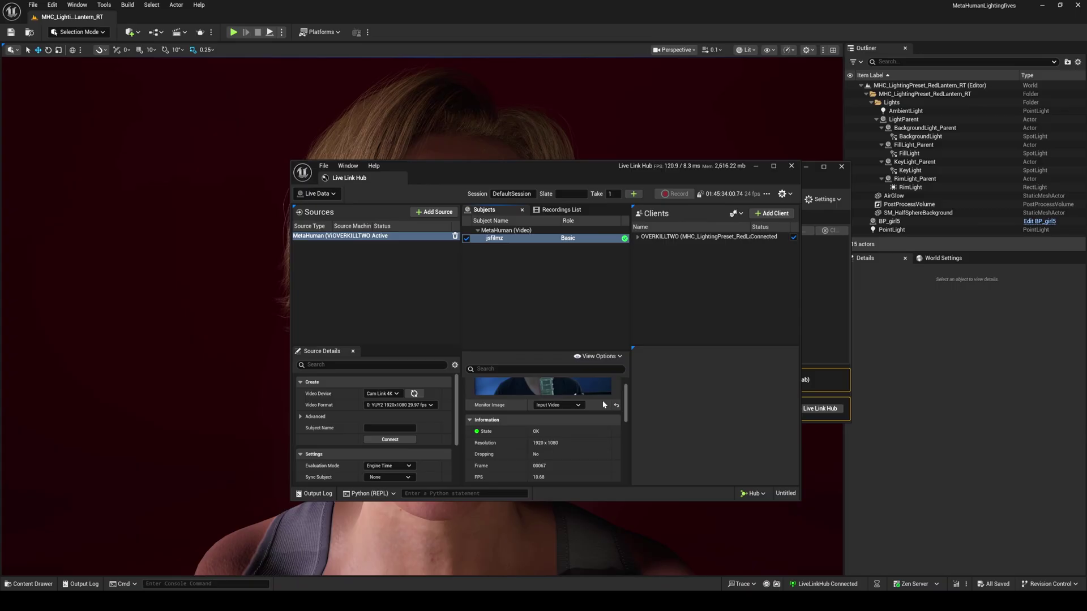
scroll(609, 406, up, 3)
click(773, 166)
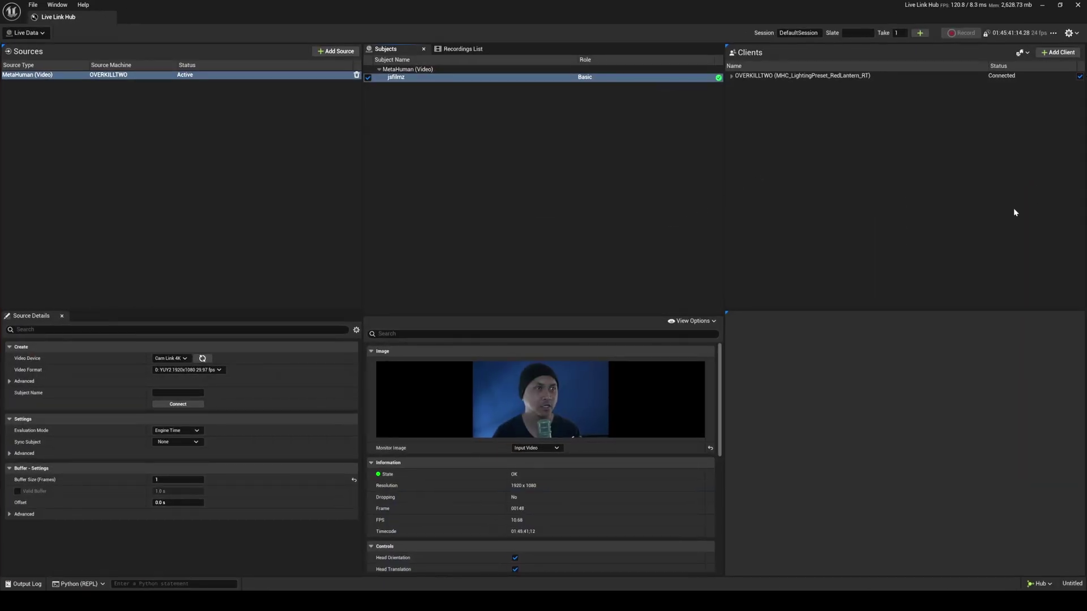
Review the jsfilmz subject's stream information, head controls and Live Link settings.
scroll(722, 388, down, 2)
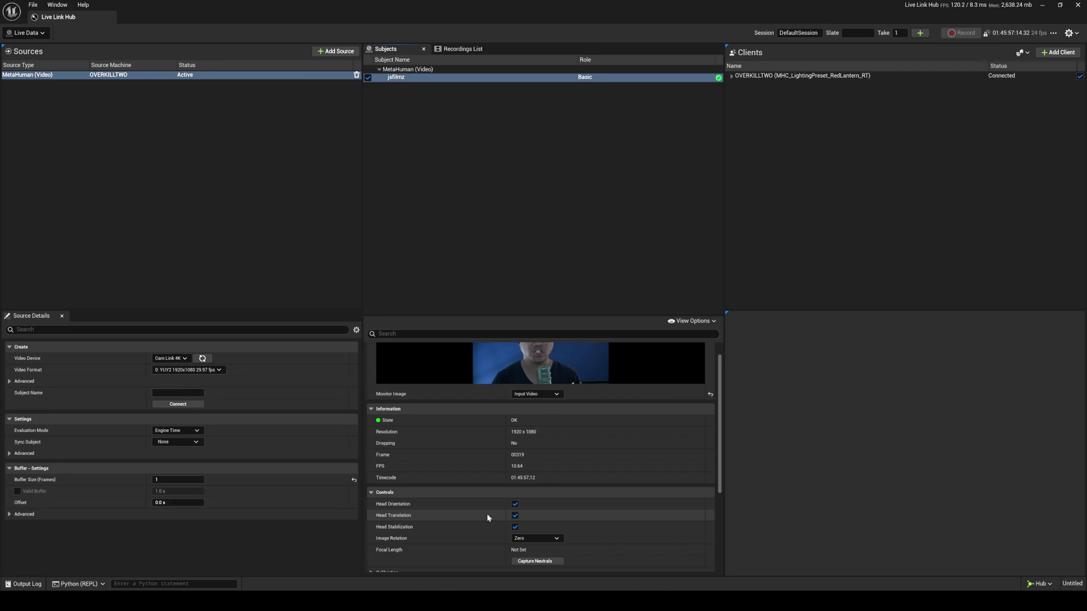
scroll(508, 505, down, 1)
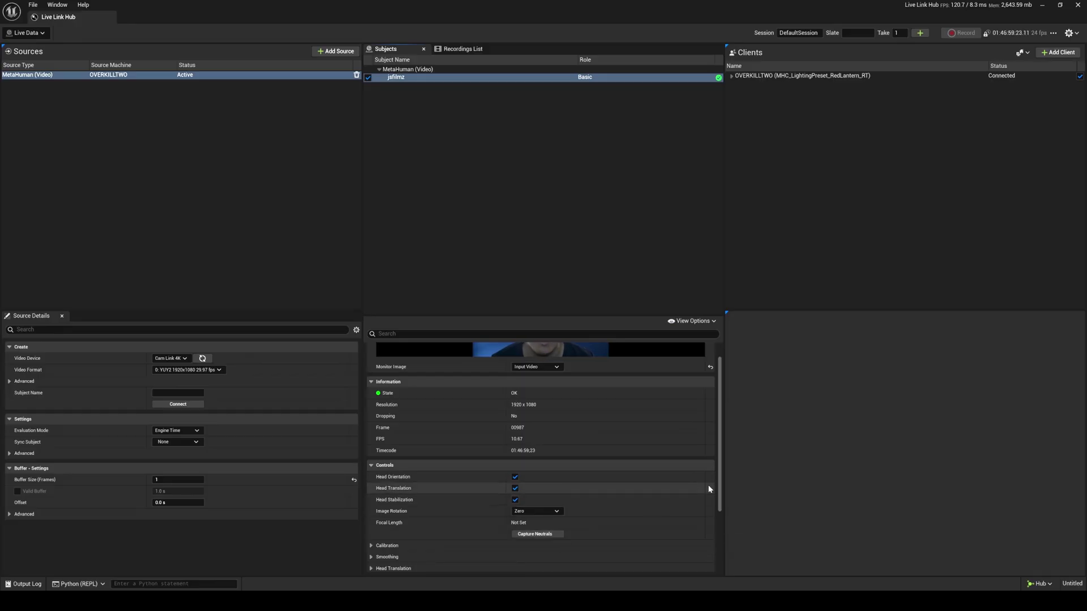
scroll(714, 465, up, 3)
scroll(721, 465, down, 3)
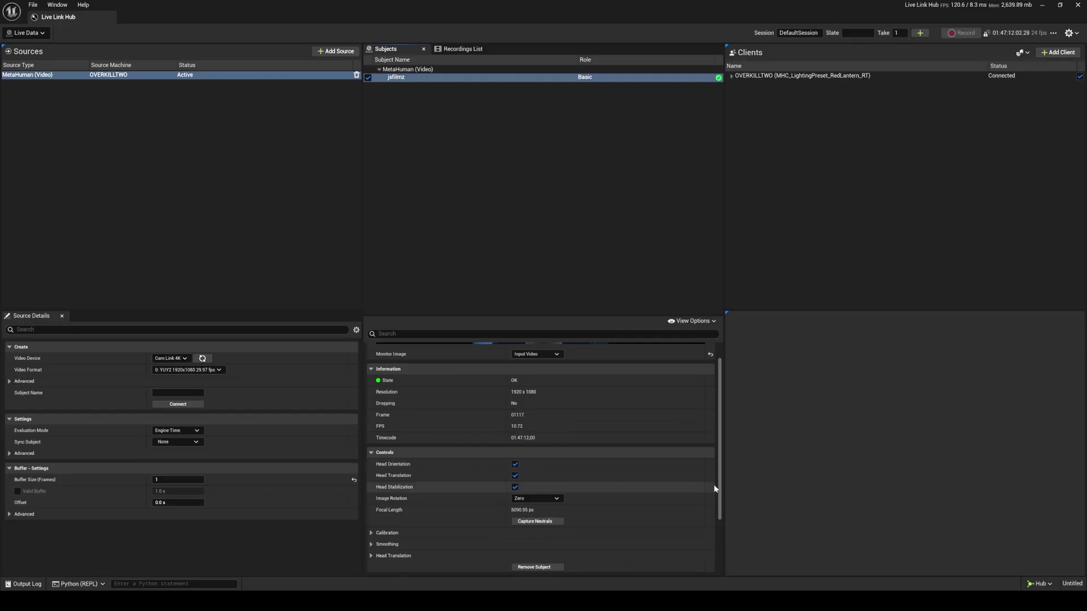
scroll(721, 461, up, 3)
scroll(722, 467, down, 3)
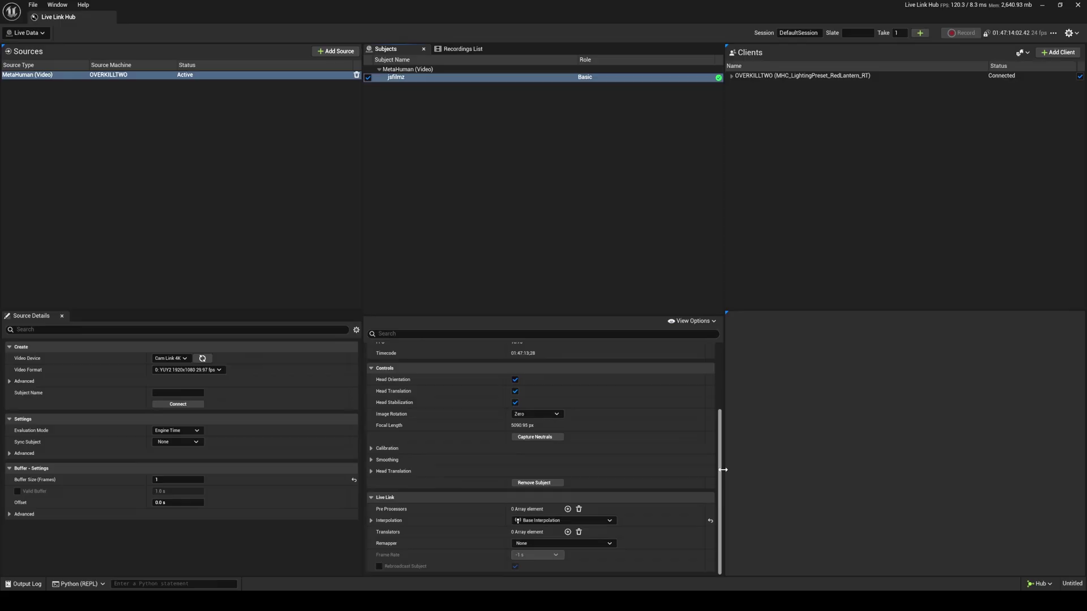
scroll(723, 480, up, 2)
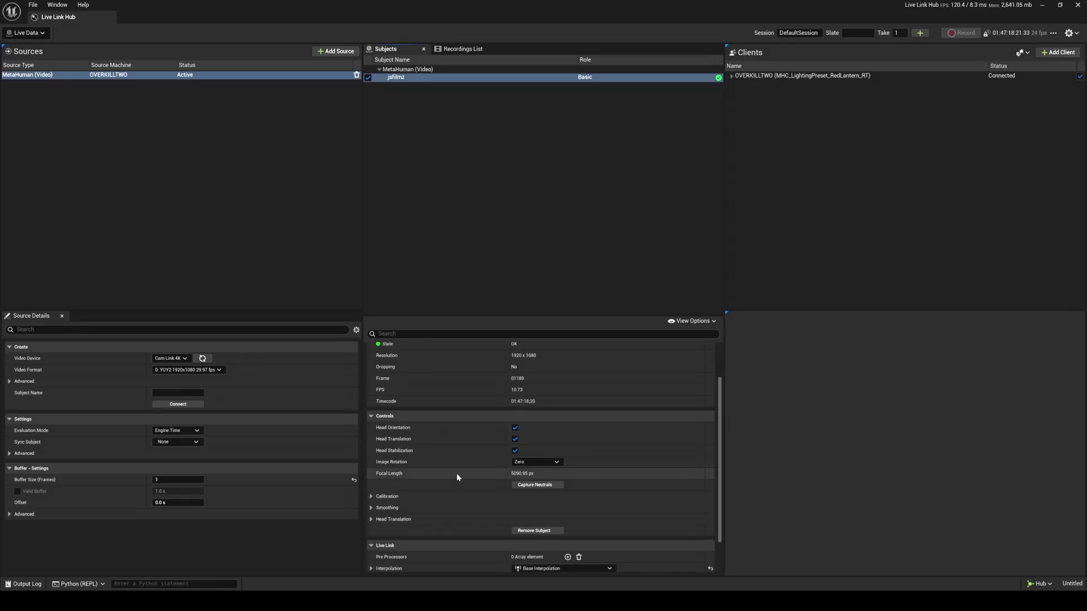
Inspect the available smoothing parameters of the jsfilmz subject and return to its video preview.
click(369, 508)
scroll(520, 503, down, 1)
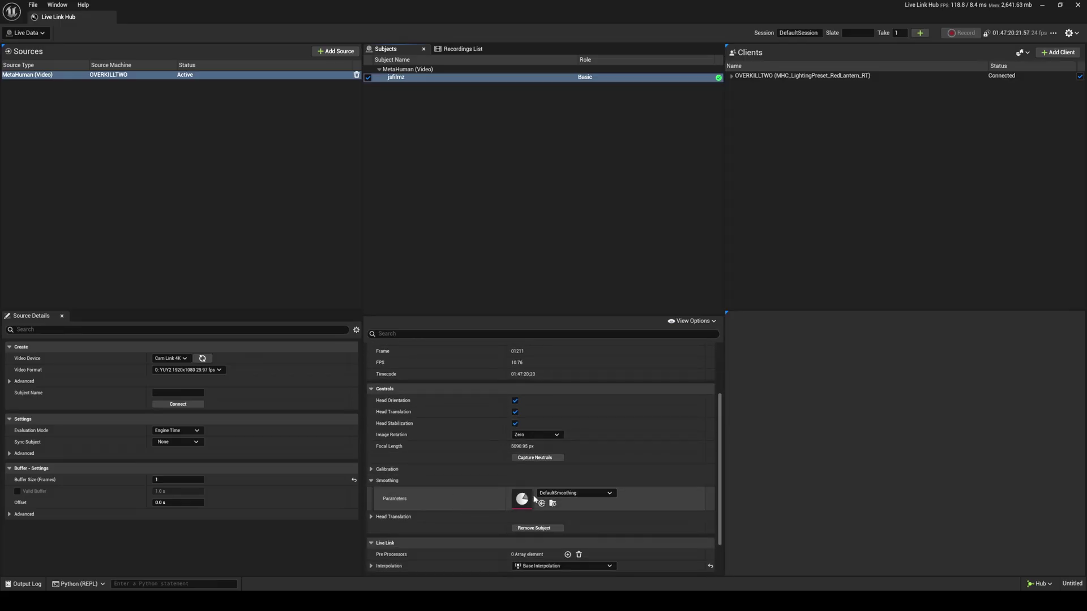
click(574, 493)
click(481, 460)
click(371, 481)
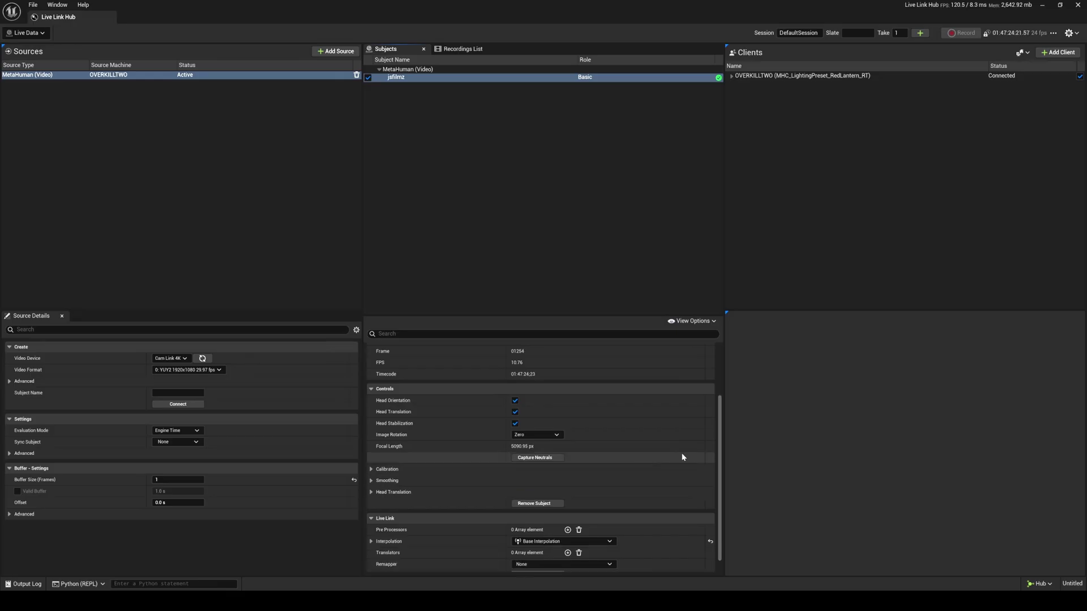
drag(720, 453, 728, 381)
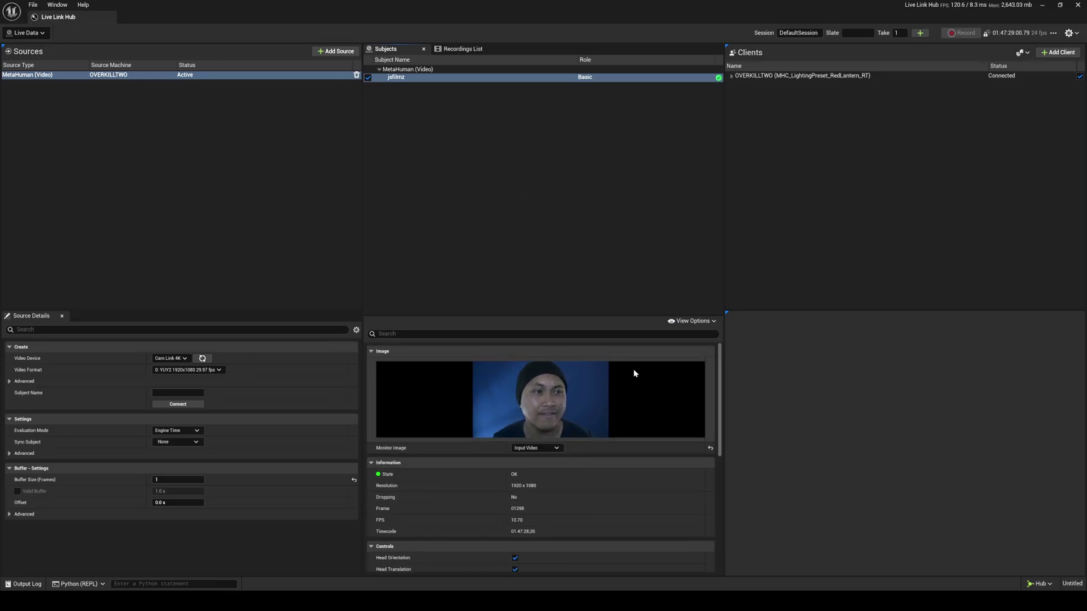
Minimize Live Link Hub to return to the Unreal Editor and close the Capture Manager.
click(1042, 5)
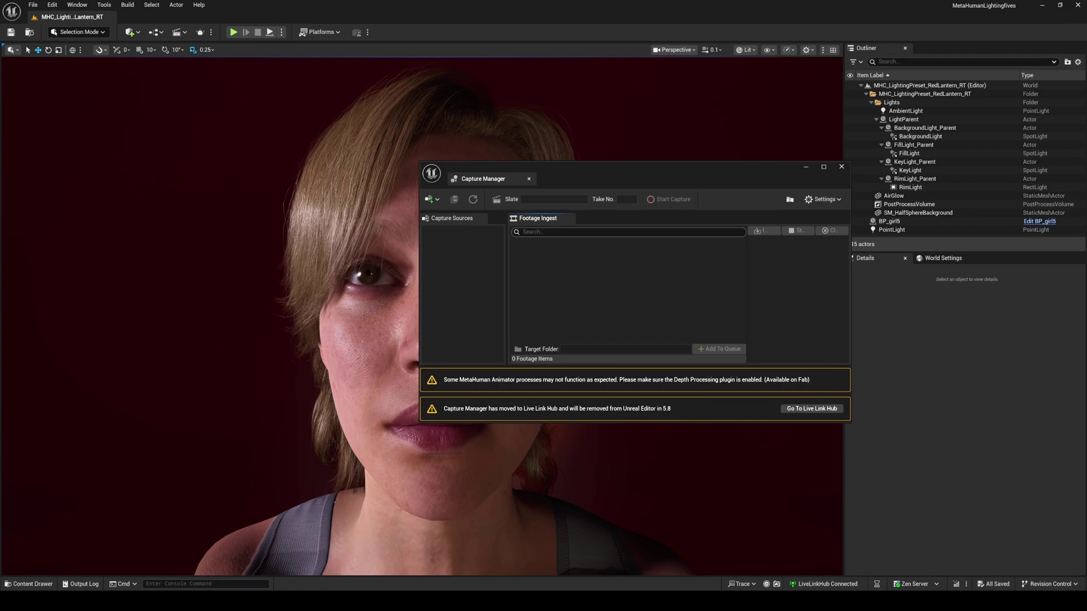
drag(821, 171, 869, 243)
click(885, 236)
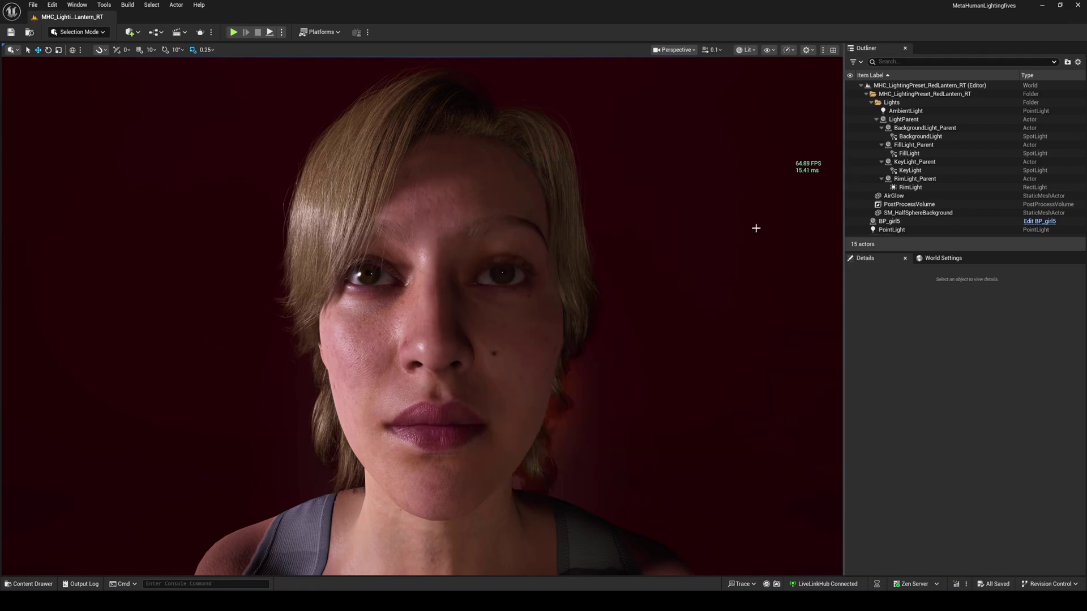
Assign jsfilmz as the Live Link subject of the BP_girl5 MetaHuman.
click(431, 255)
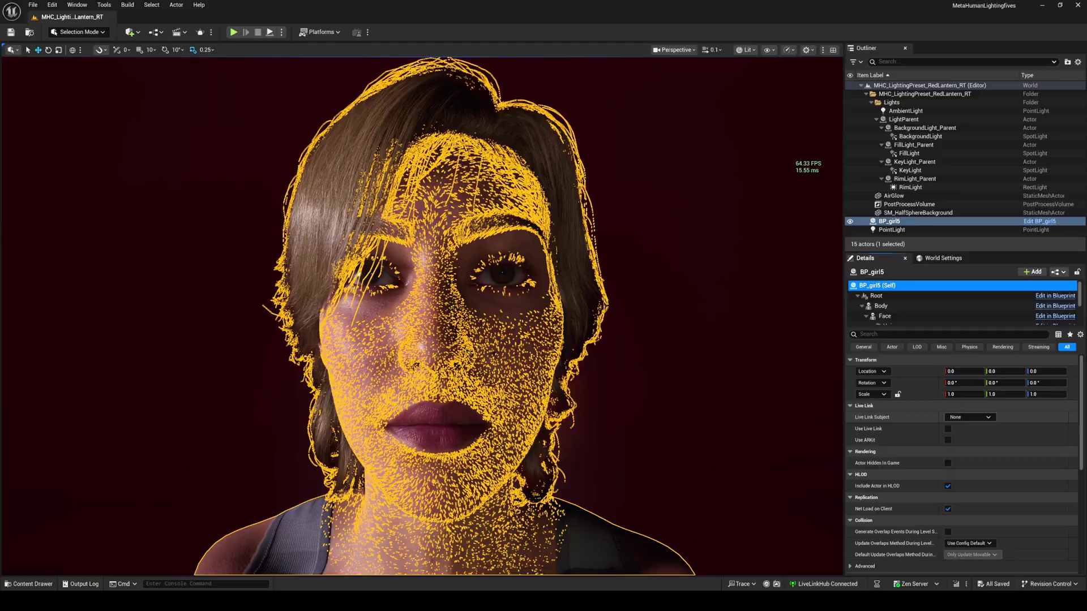
click(989, 418)
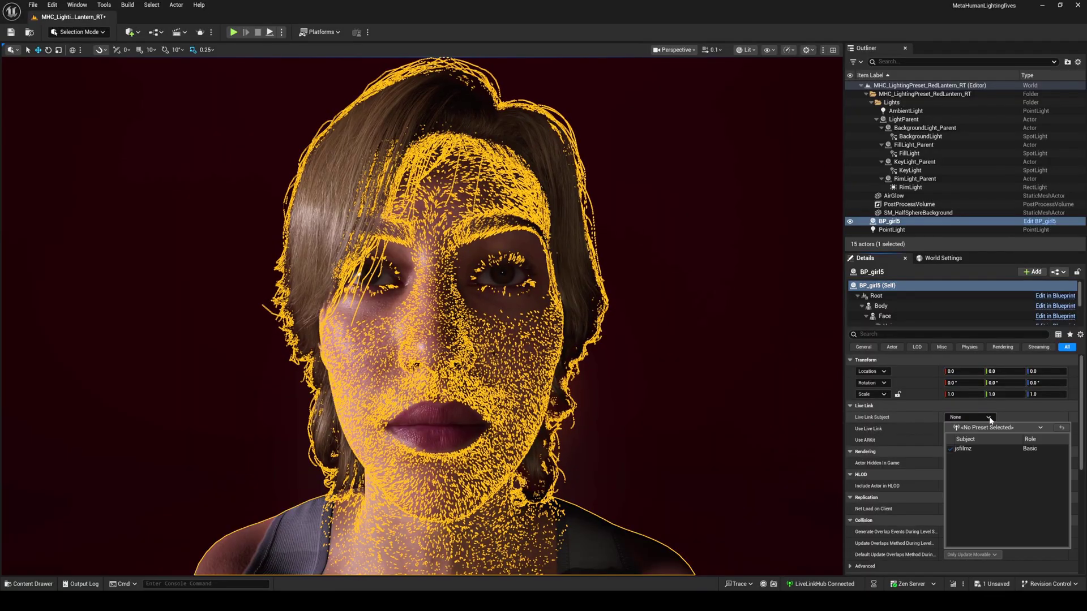
click(964, 448)
click(699, 392)
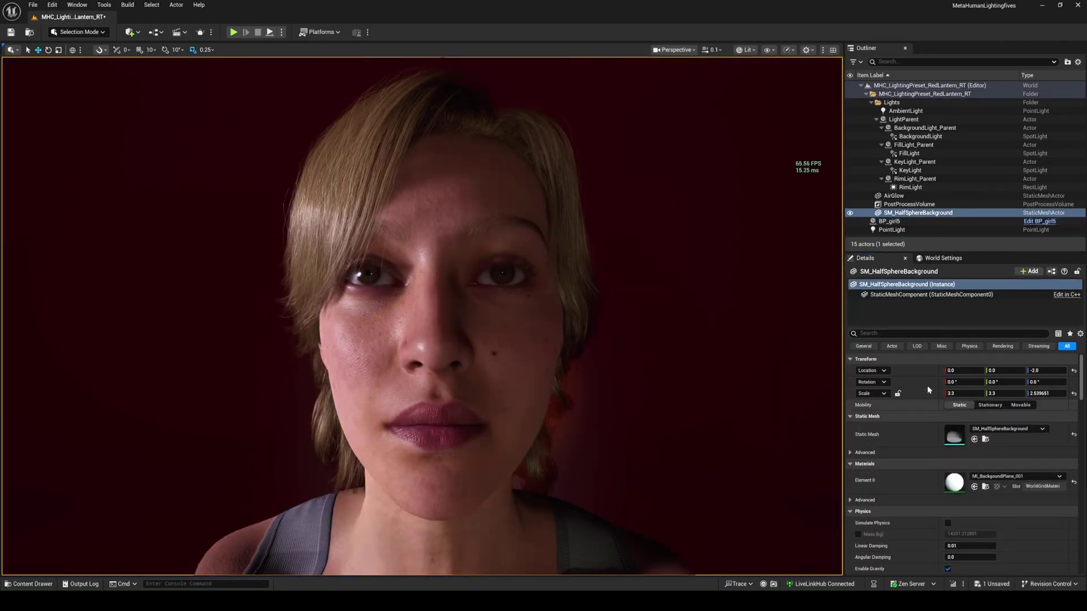
Enable Use Live Link on BP_girl5 and deselect it to view the live facial animation.
click(889, 221)
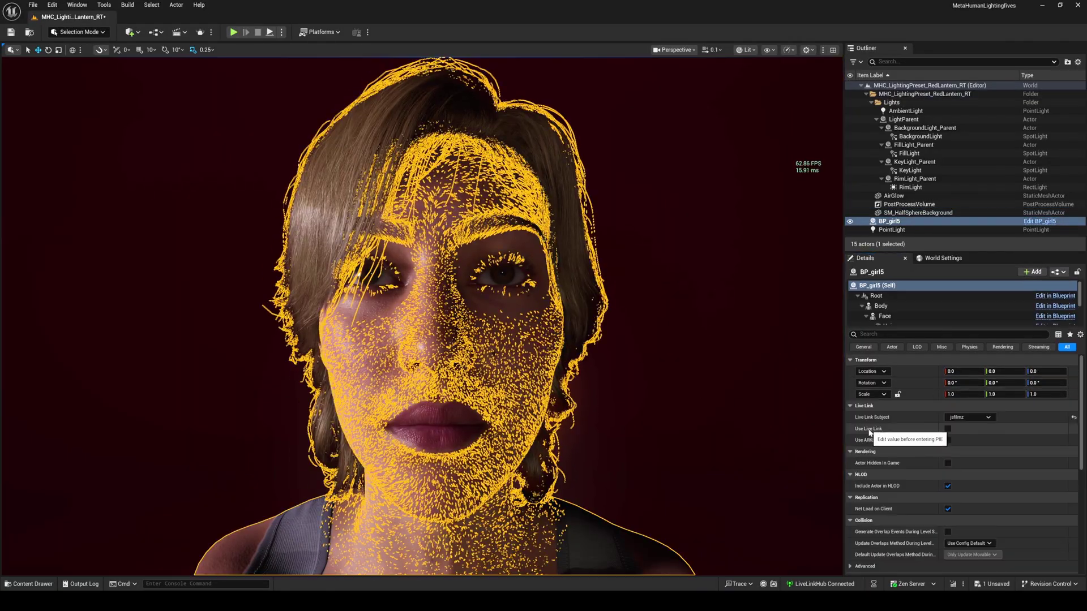
click(947, 429)
scroll(705, 401, down, 5)
click(705, 400)
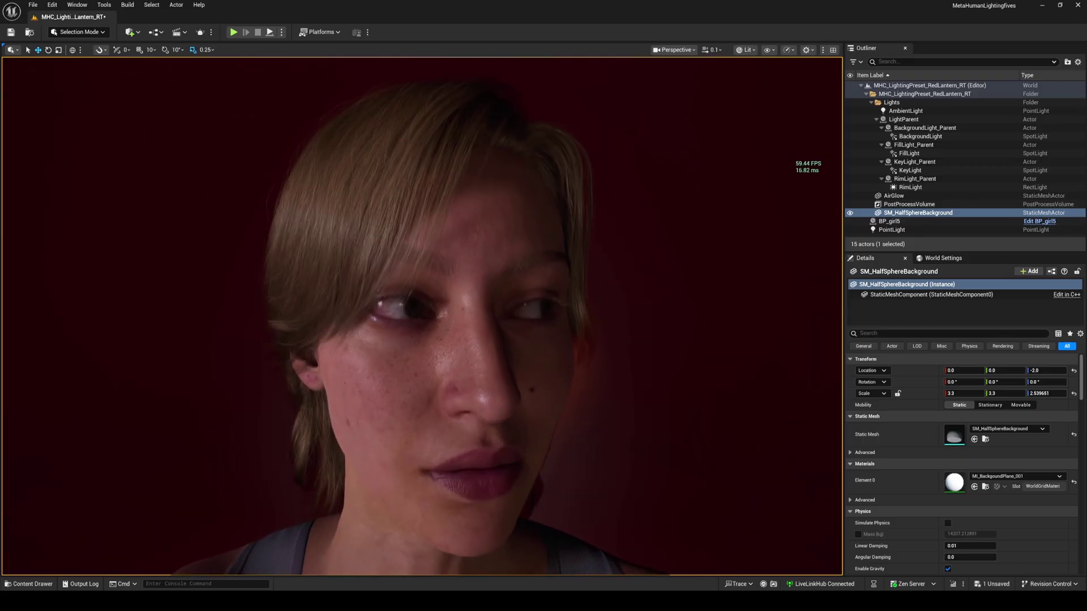
Switch to Live Link Hub to compare the video feed with the MetaHuman's face, and return to the Unreal Editor.
key(alt+Tab)
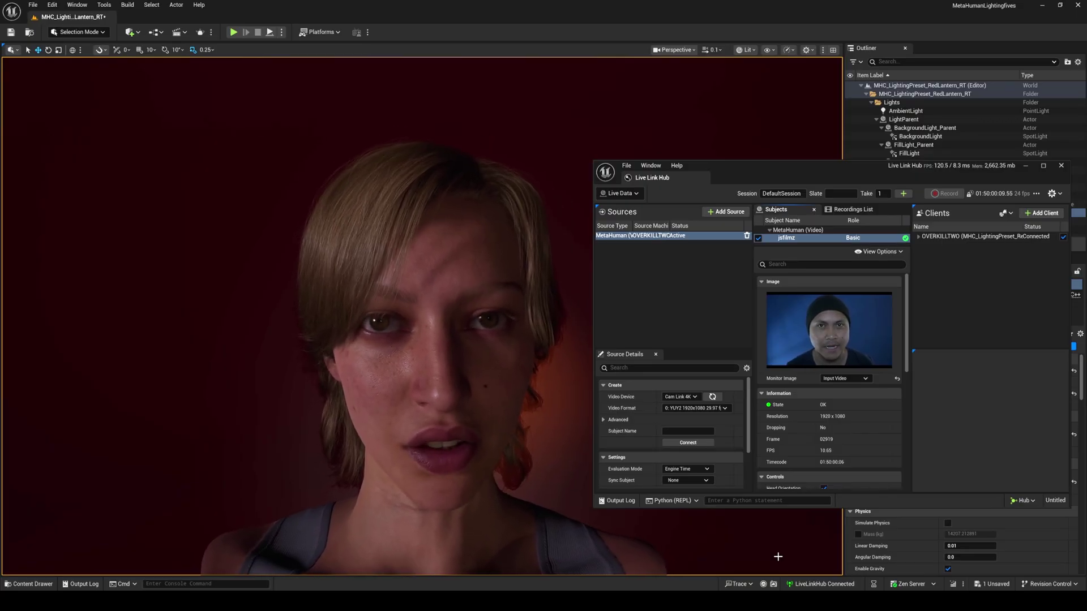
click(773, 110)
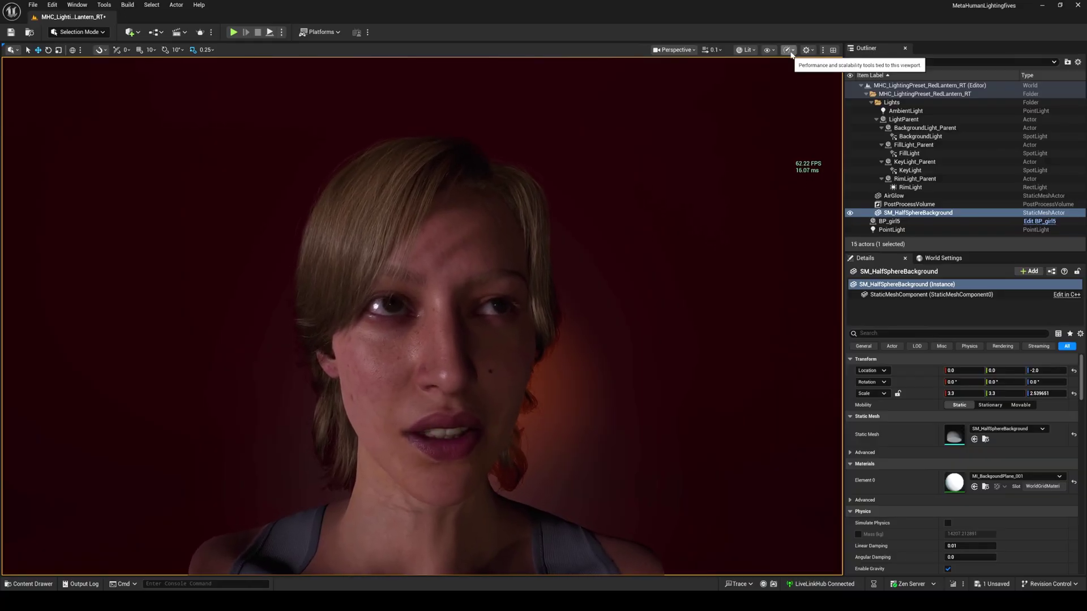
Set the overall viewport scalability to High to improve the real-time frame rate.
click(788, 50)
mouse_move(815, 108)
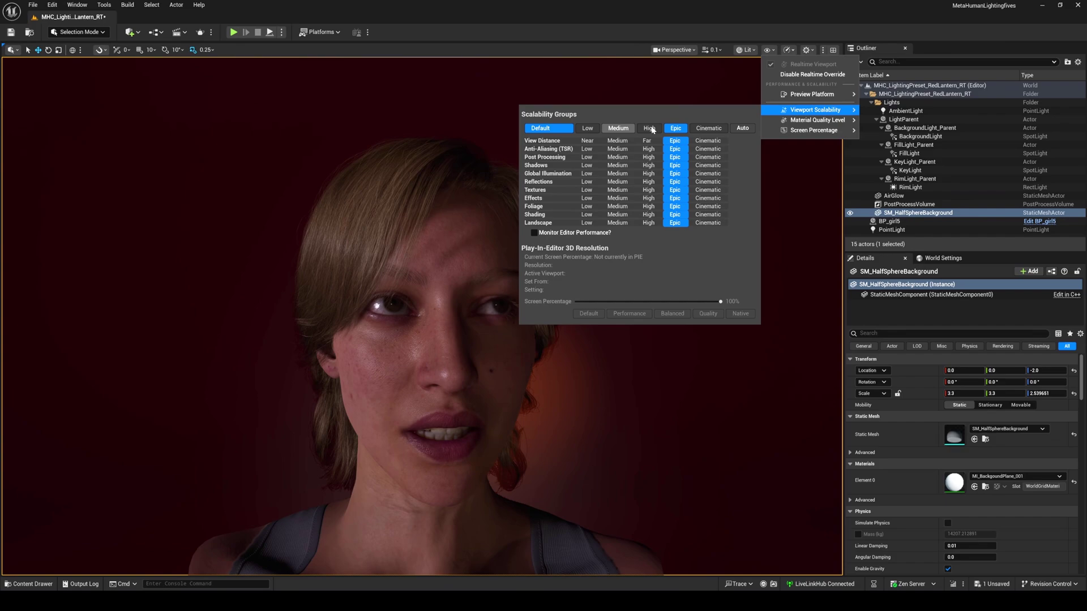
click(650, 129)
click(792, 199)
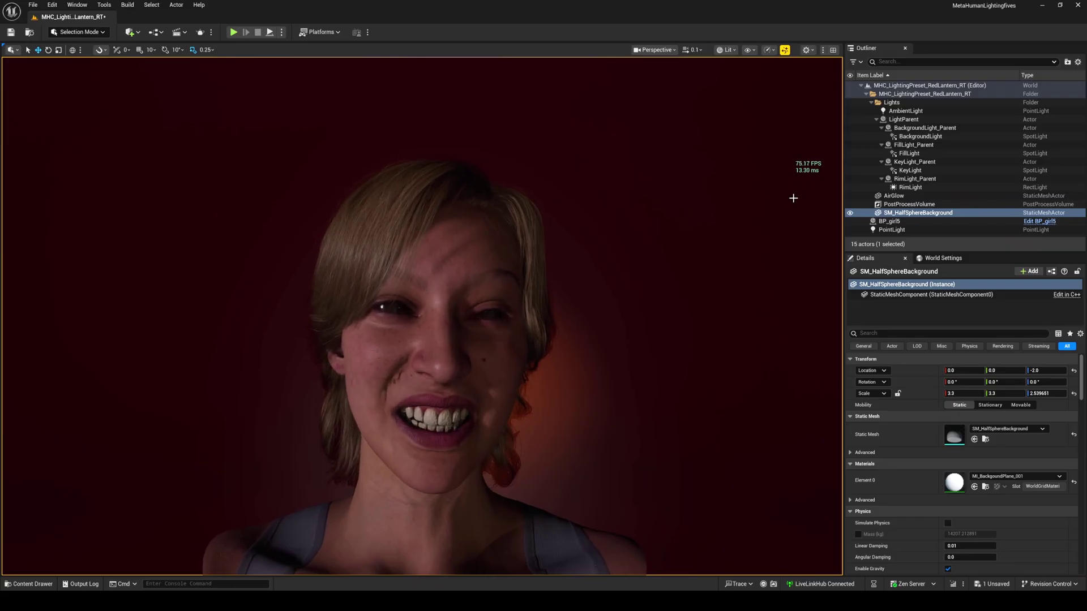
Open Take Recorder and add the BP_girl5 MetaHuman as a recording source.
click(77, 4)
mouse_move(108, 41)
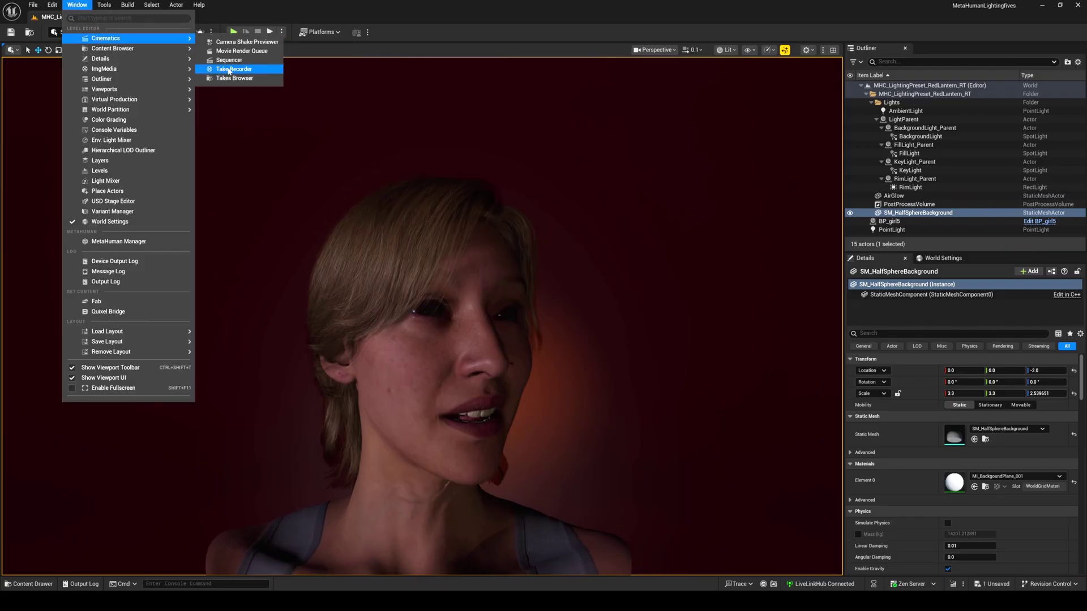
click(238, 69)
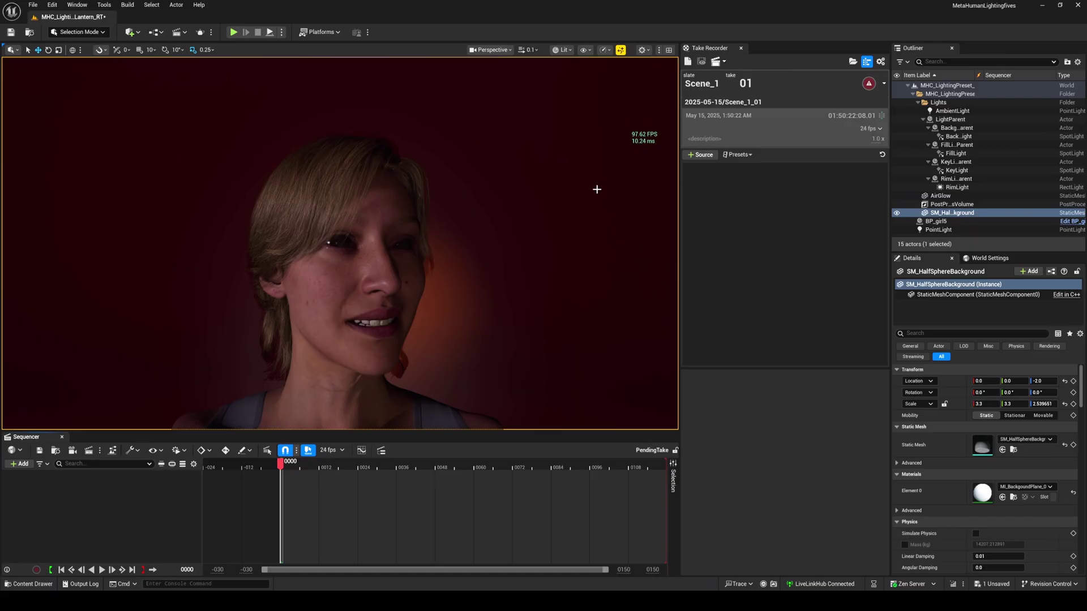
click(936, 222)
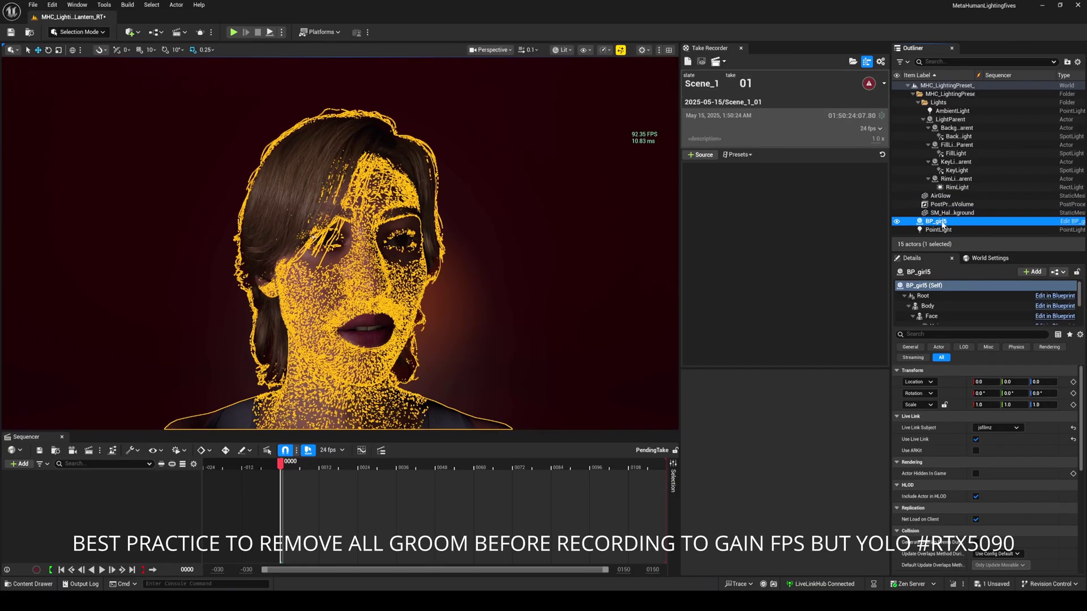
drag(942, 224, 792, 215)
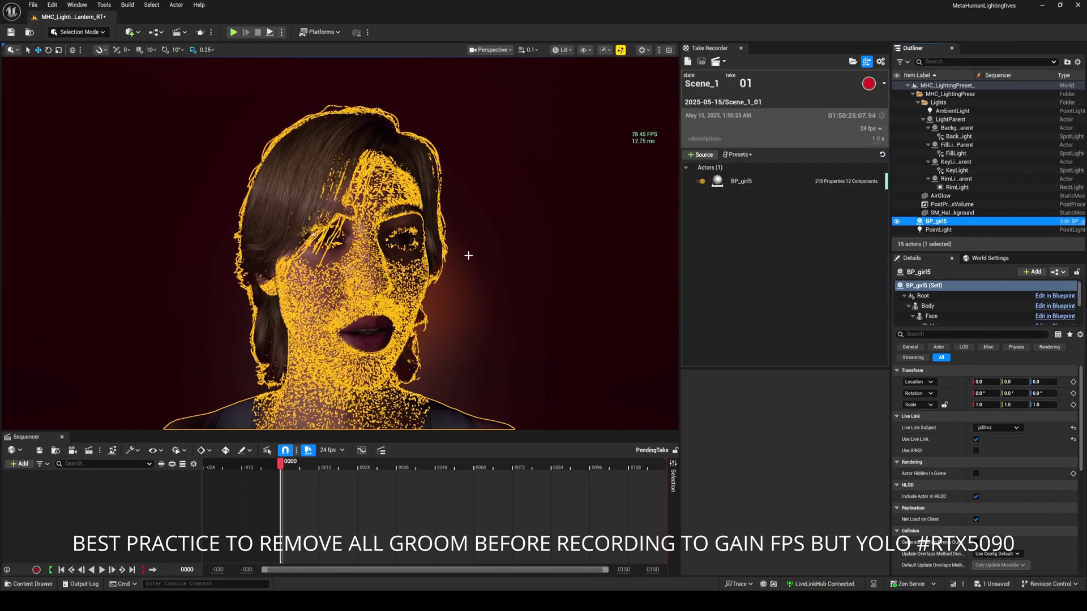
Disable Reduce Keys for the BP_girl5 recording source and clear the source selection.
click(762, 181)
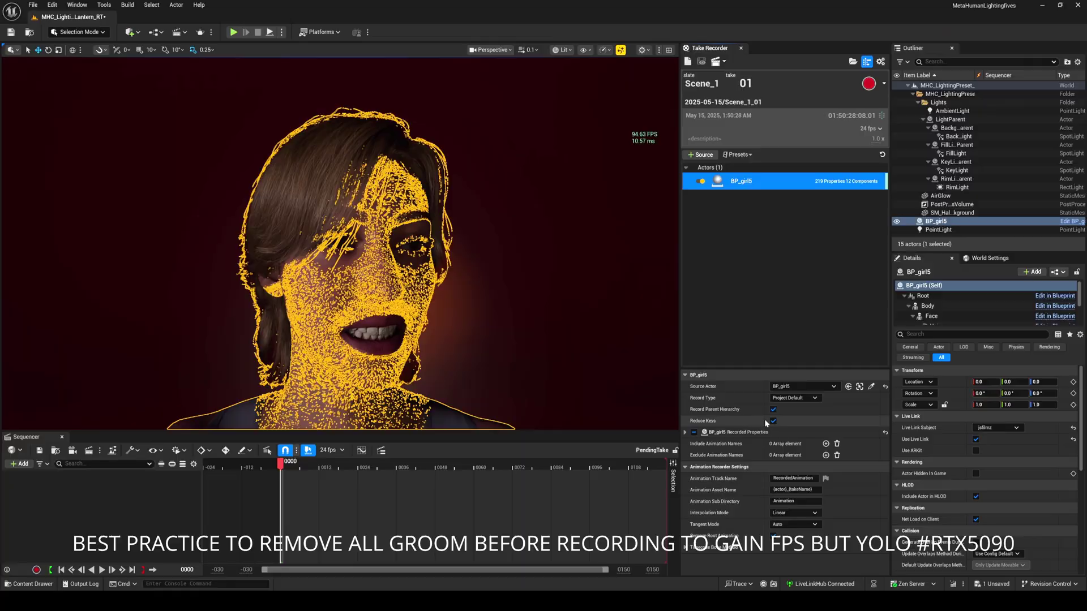
click(773, 421)
click(527, 323)
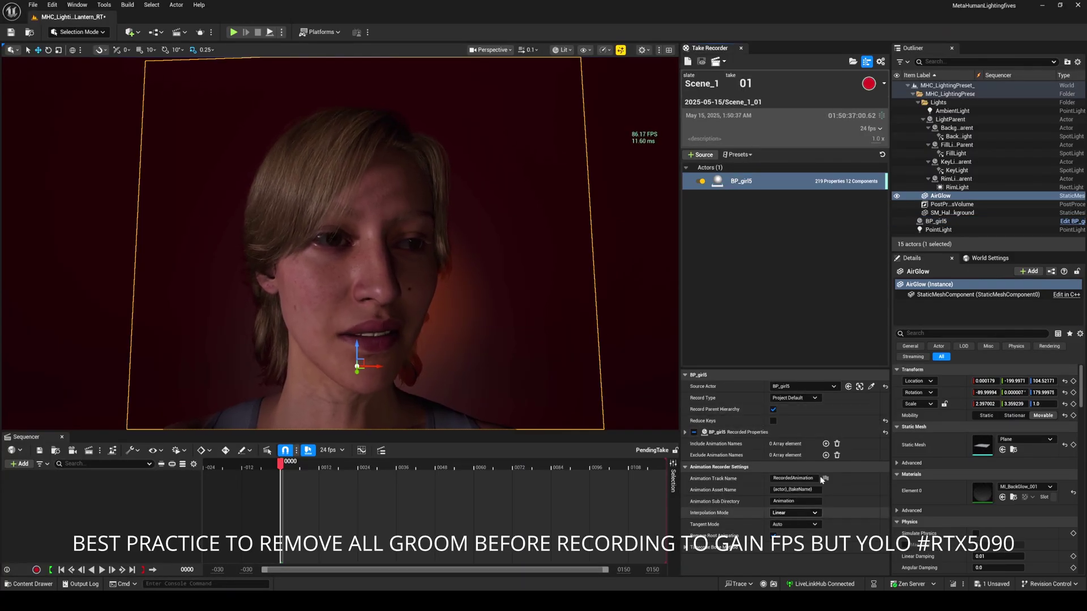
click(781, 257)
click(640, 255)
Set the take's frame rate to 60 fps and record take 01 of Scene_1.
click(870, 129)
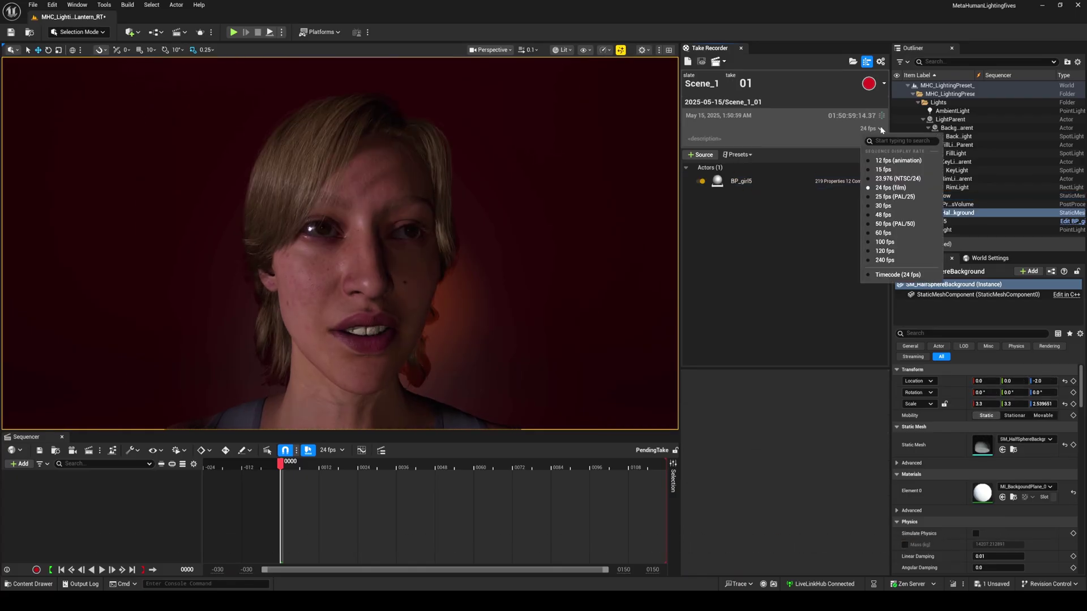
click(884, 233)
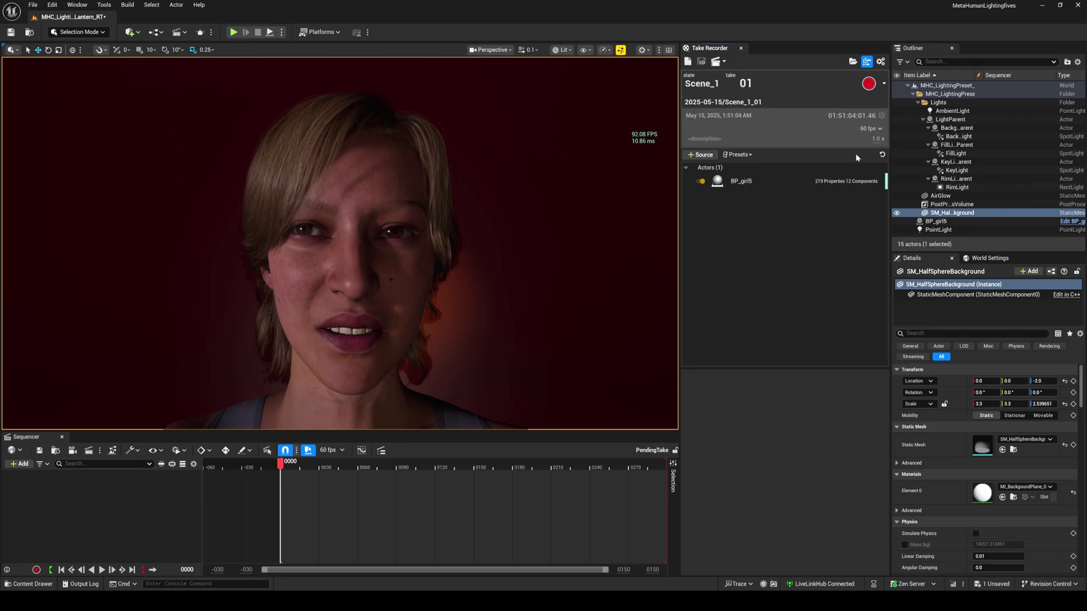
click(870, 84)
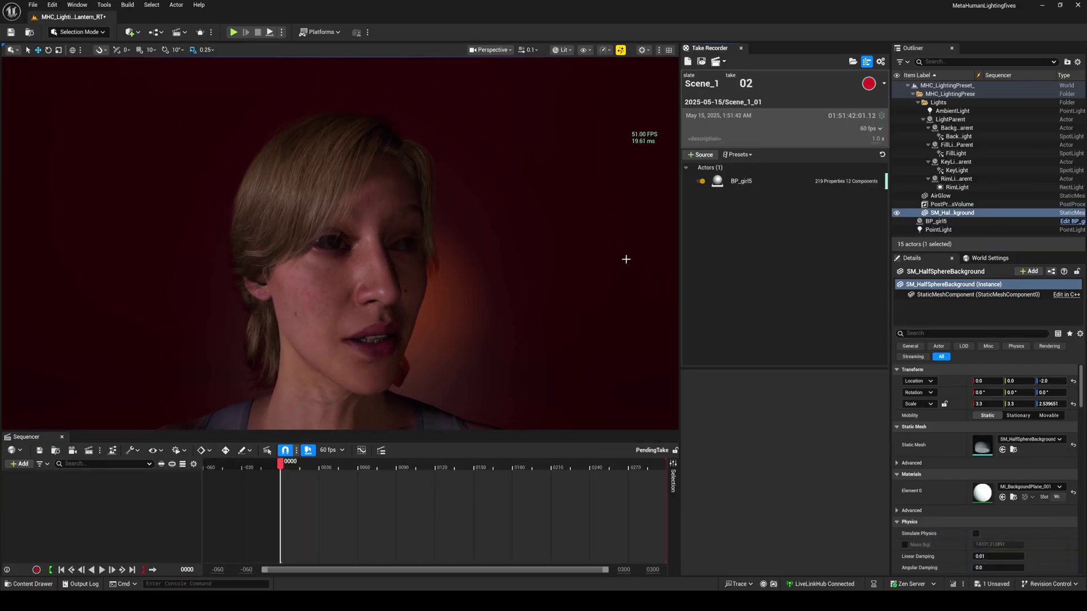
Turn off Use Live Link on BP_girl5 and deselect the MetaHuman.
click(368, 255)
click(976, 439)
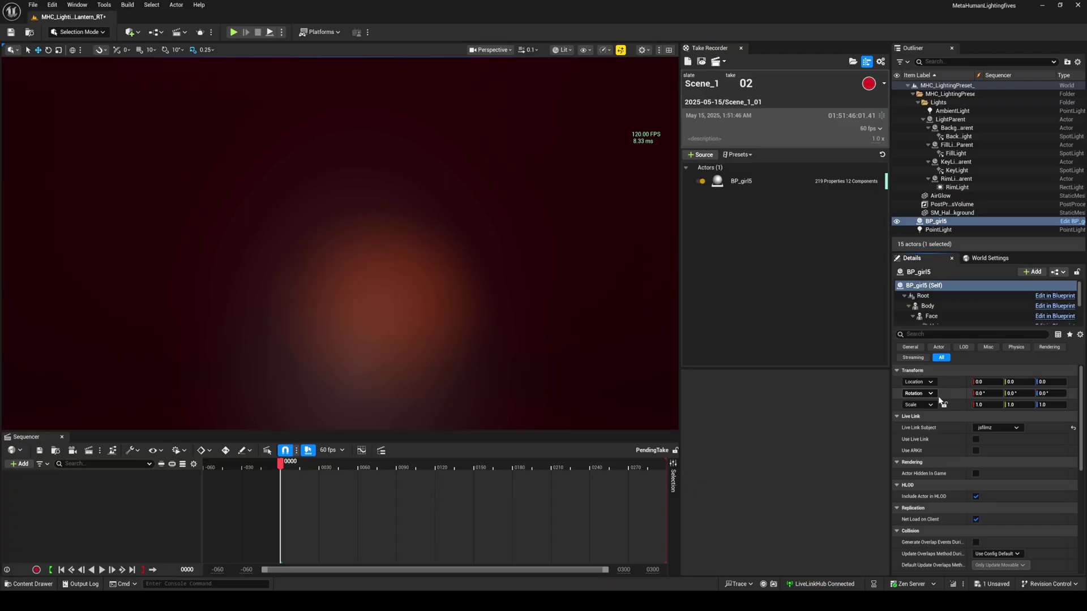
click(426, 382)
Open the recorded Scene_1_01 sequence from the Cinematics/Takes/2025-05-15 content folder.
key(ctrl+space)
click(120, 472)
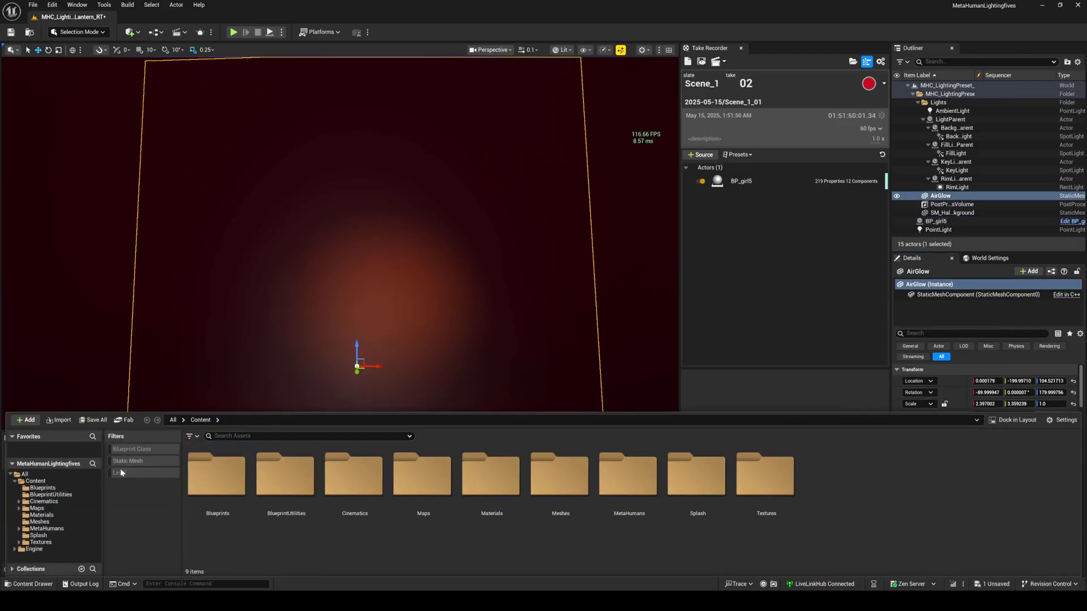
click(44, 502)
double_click(216, 481)
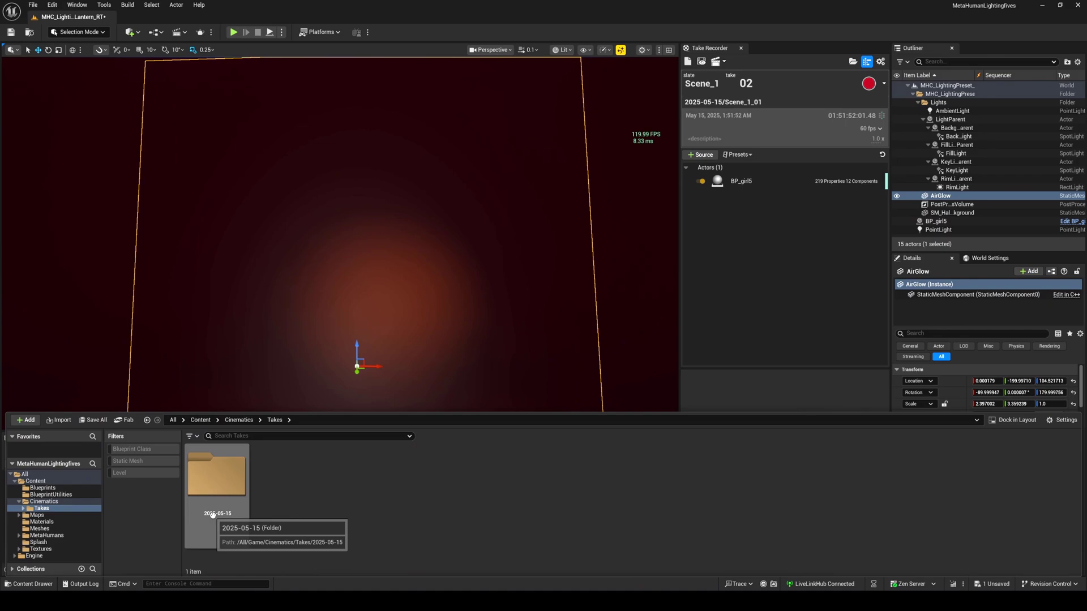
click(219, 500)
double_click(220, 499)
double_click(285, 487)
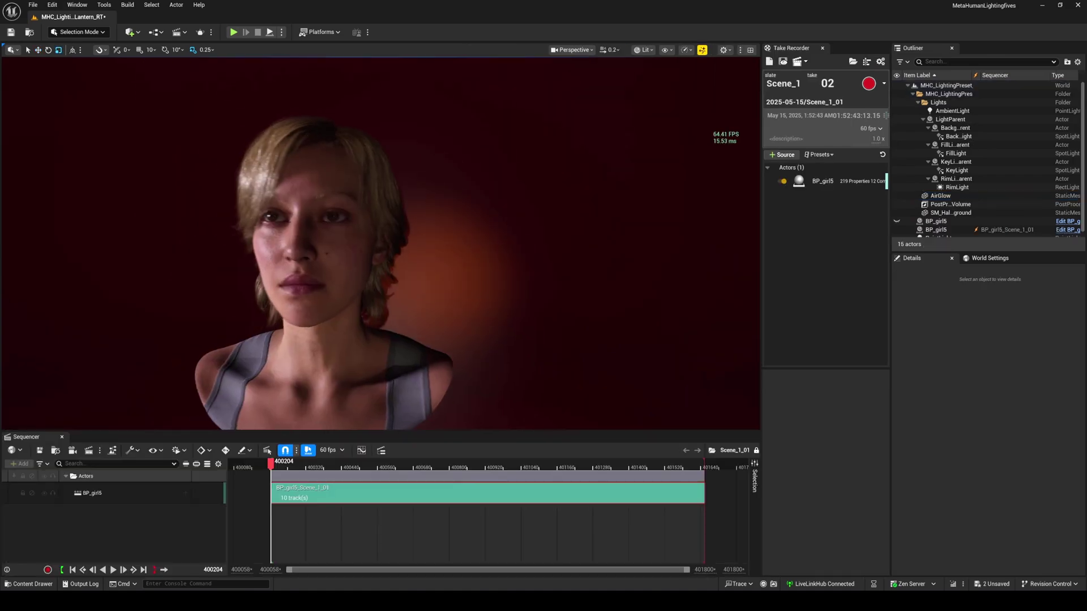
Scrub and play back the Scene_1_01 take from several points to review the recorded facial animation.
mouse_move(272, 464)
mouse_down()
mouse_move(320, 464)
mouse_move(284, 463)
mouse_up()
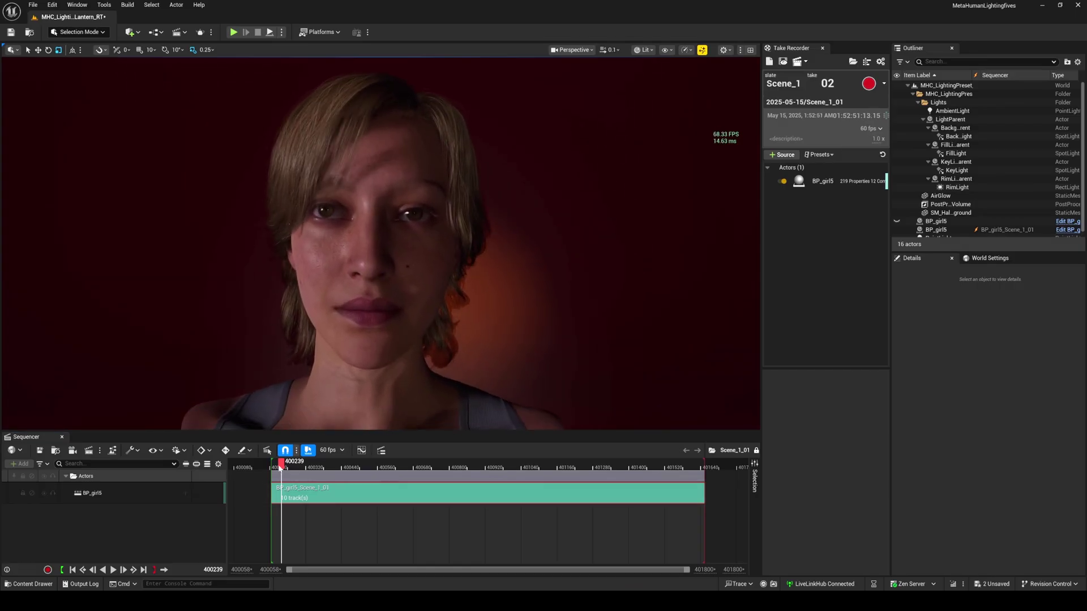
drag(280, 467, 277, 466)
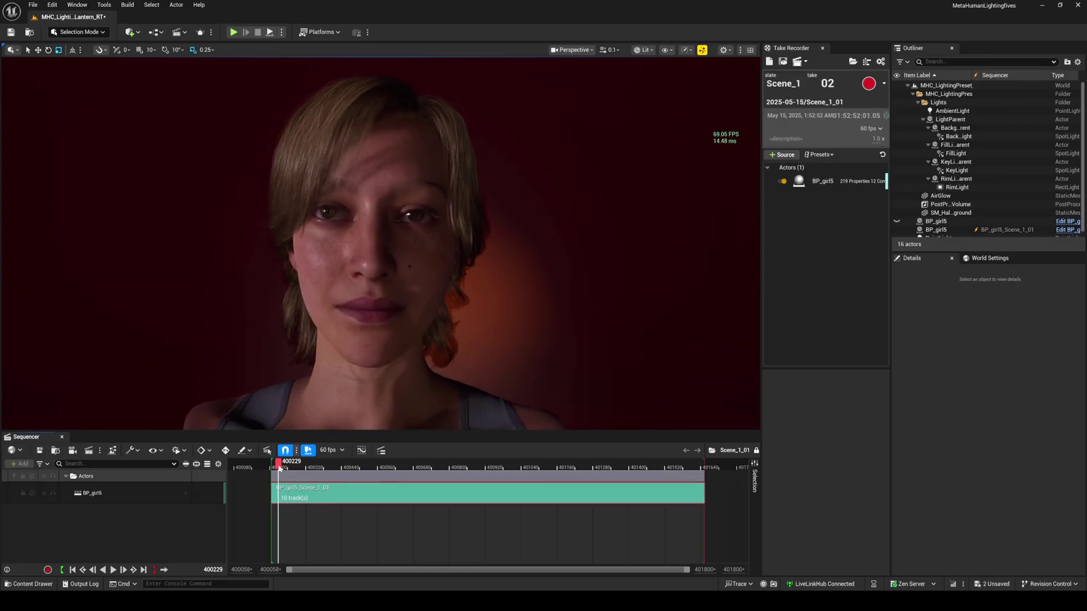
click(72, 570)
key(space)
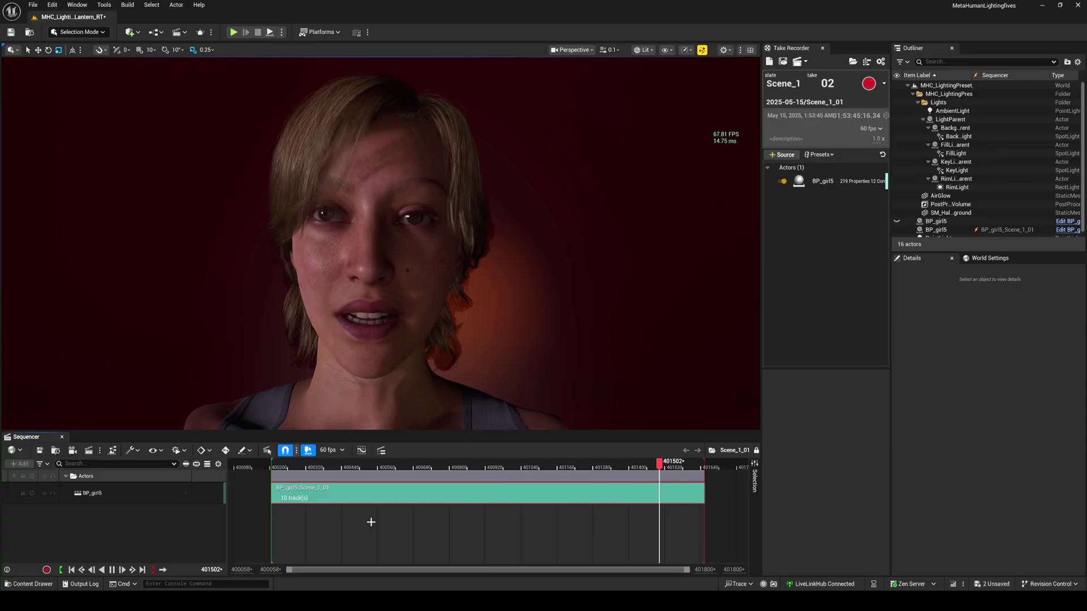
click(365, 468)
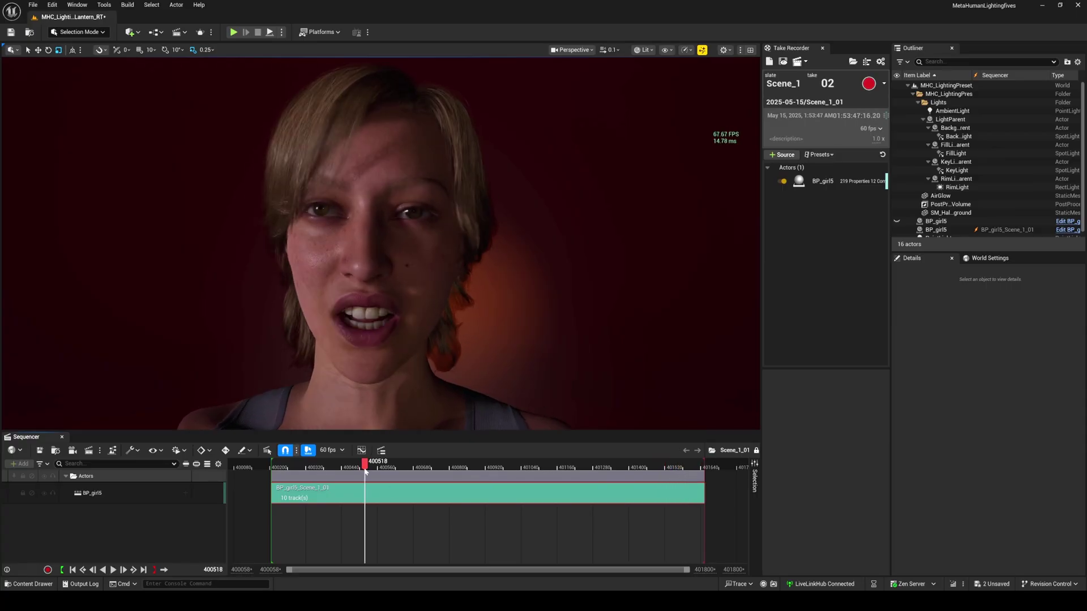
drag(365, 472, 345, 470)
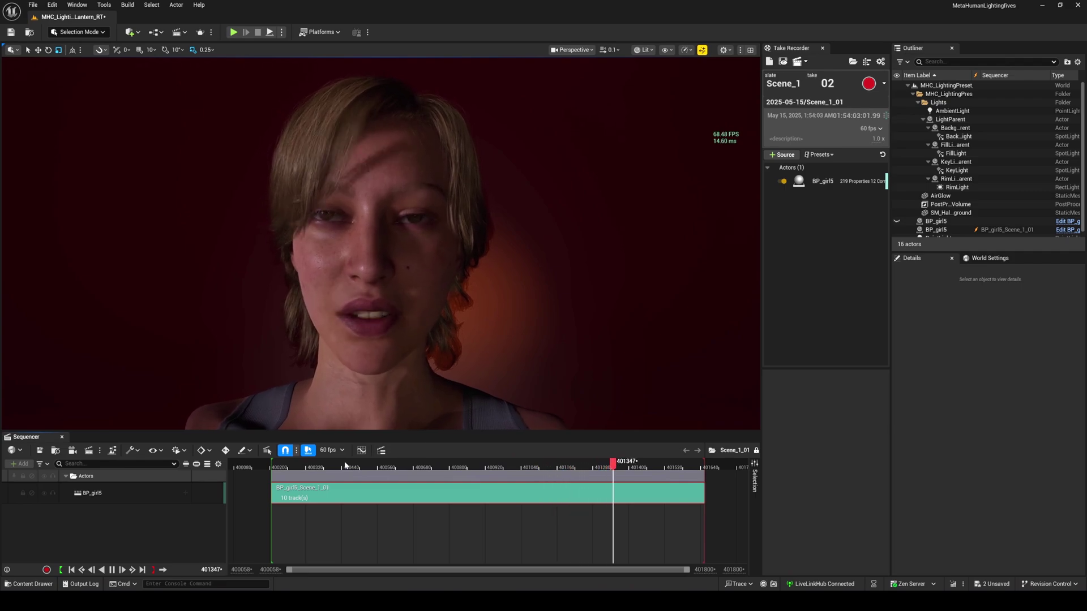
click(532, 466)
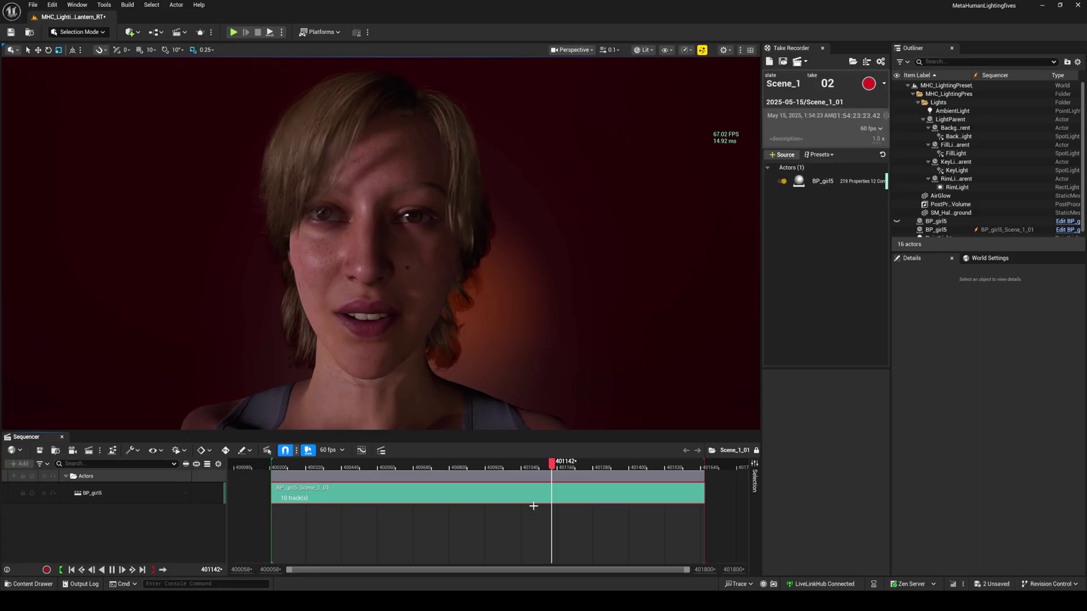